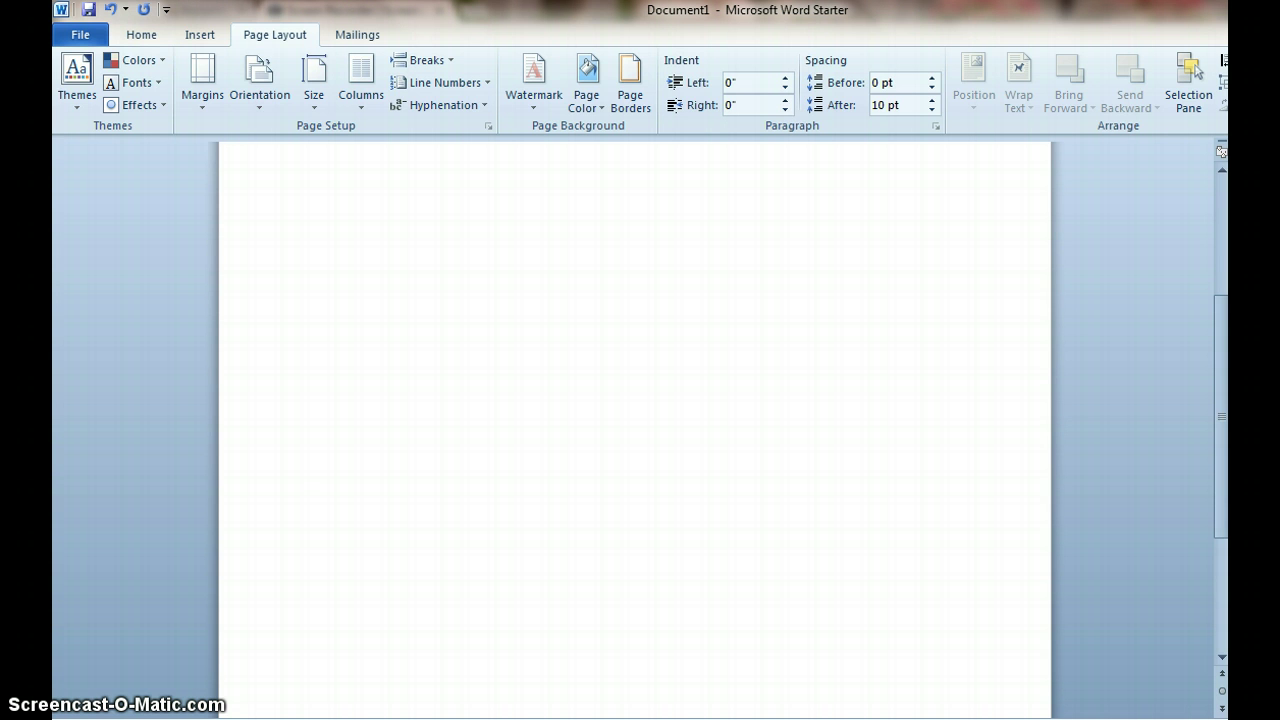
Bring up the ribbon formatting options for the blank Document1.
{"action": "left_click", "coordinate": [155, 36]}
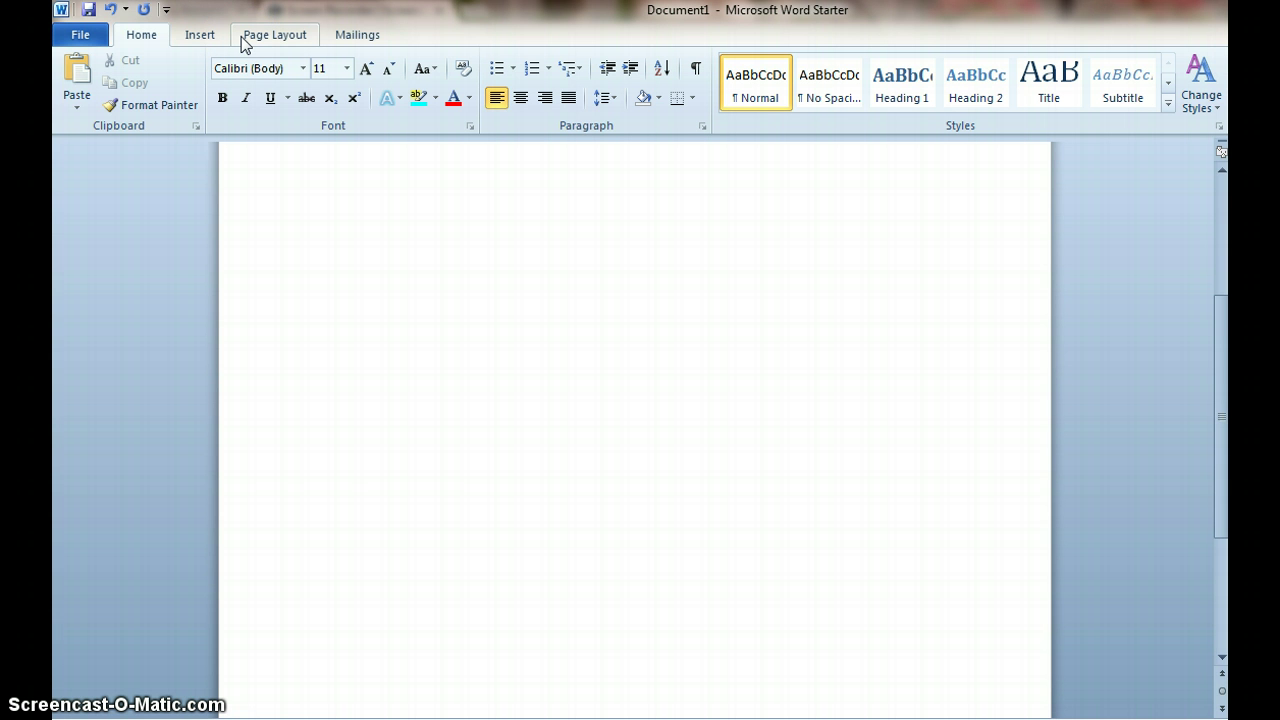
{"action": "left_click", "coordinate": [143, 40]}
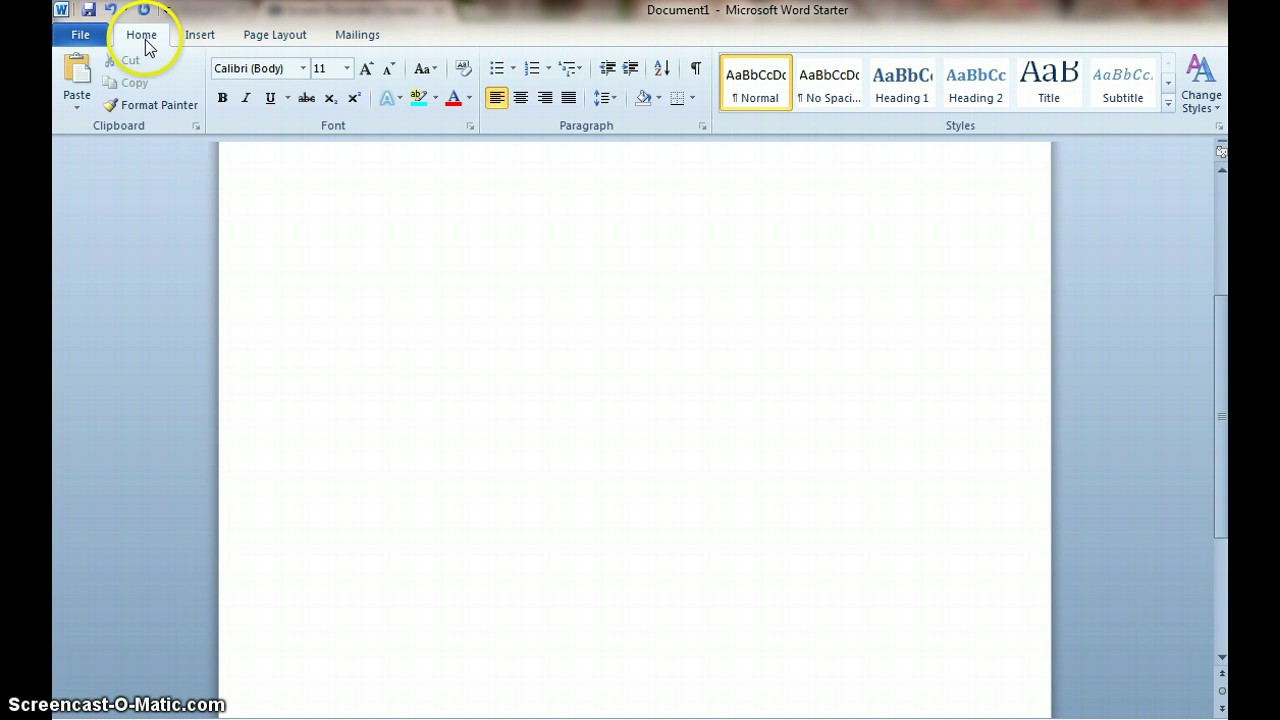
Switch the page to Landscape orientation and scroll to view the whole page.
{"action": "left_click", "coordinate": [265, 42]}
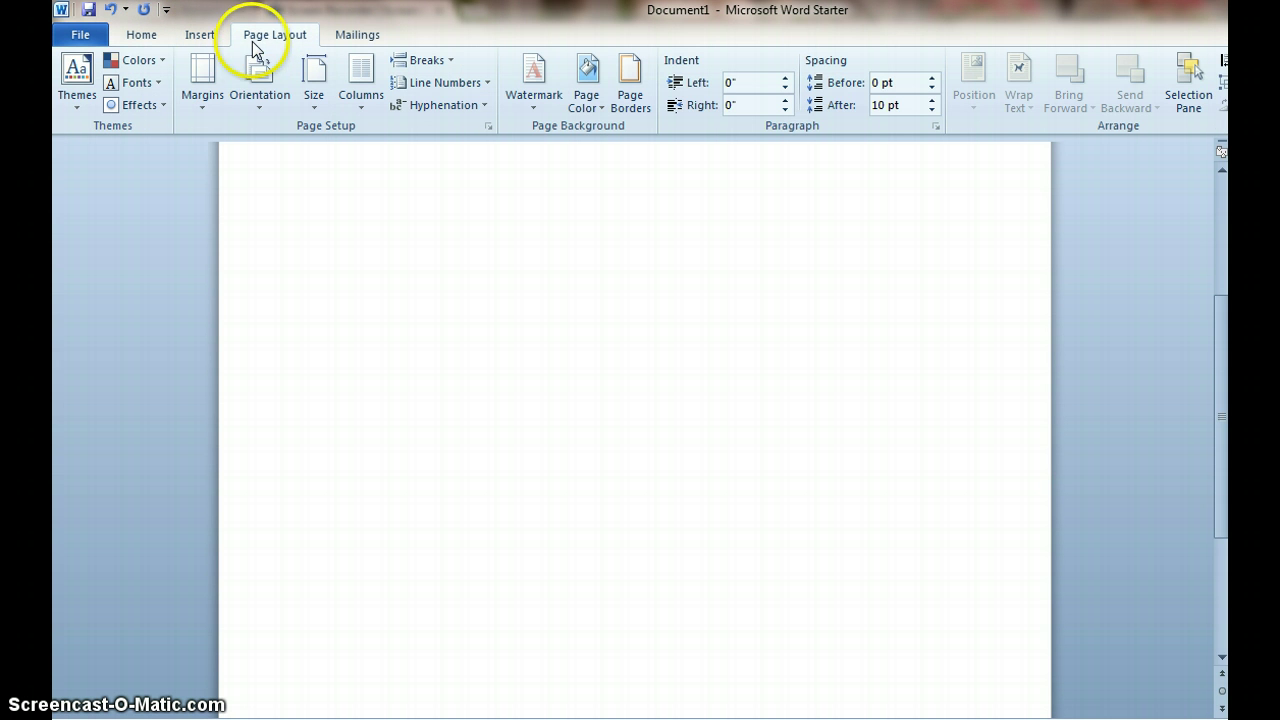
{"action": "left_click", "coordinate": [256, 95]}
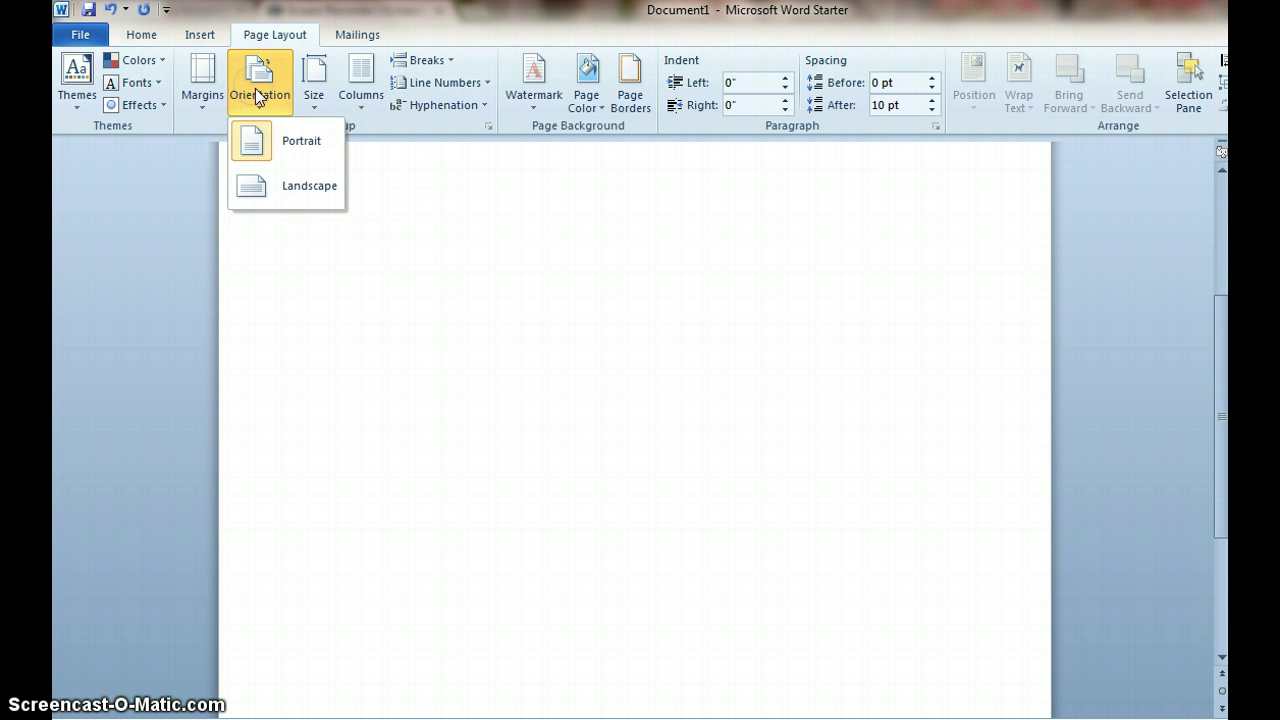
{"action": "left_click", "coordinate": [311, 185]}
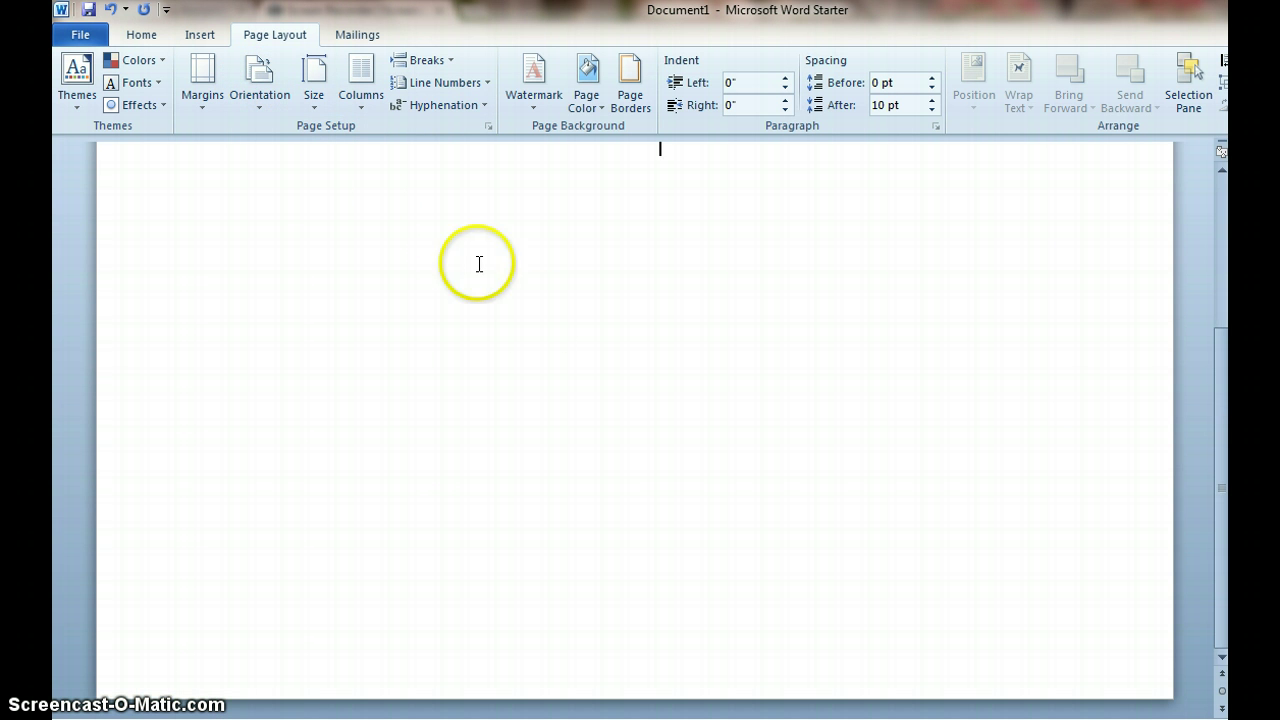
{"action": "left_click_drag", "start_coordinate": [1218, 373], "coordinate": [1220, 190]}
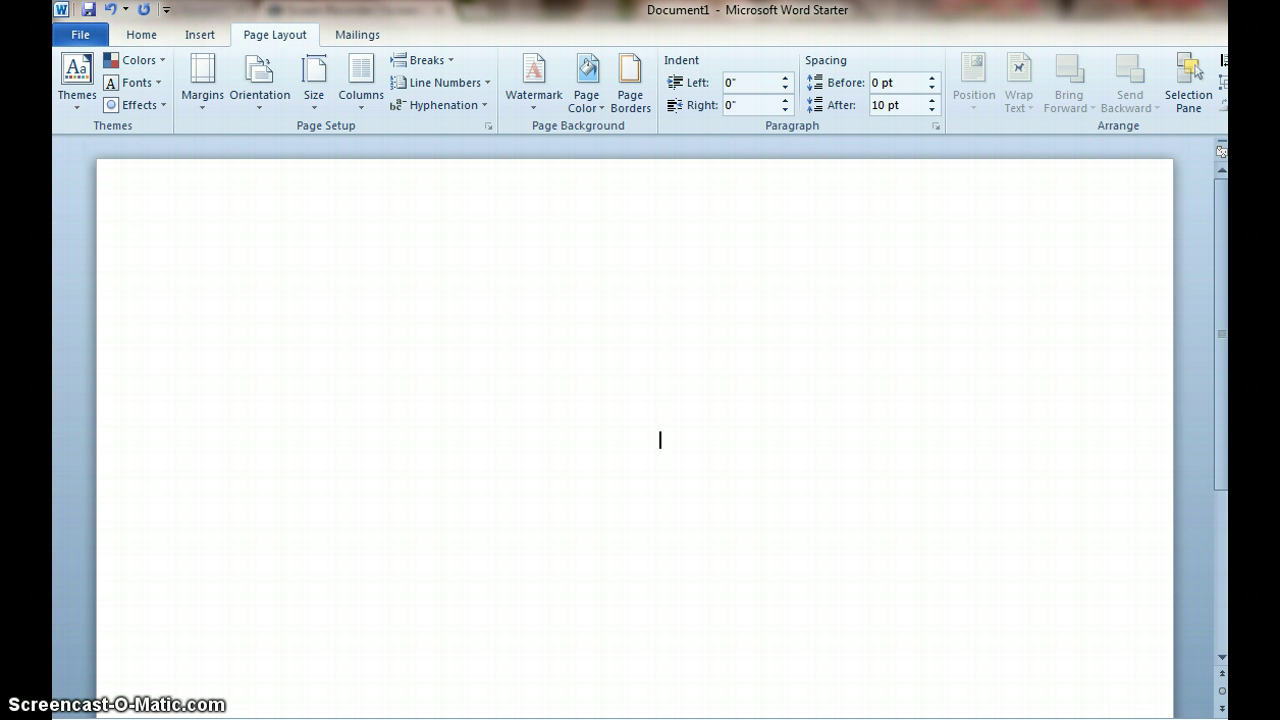
{"action": "scroll", "coordinate": [635, 430], "scroll_direction": "down", "scroll_amount": 1, "text": "ctrl"}
{"action": "scroll", "coordinate": [635, 430], "scroll_direction": "down", "scroll_amount": 1, "text": "ctrl"}
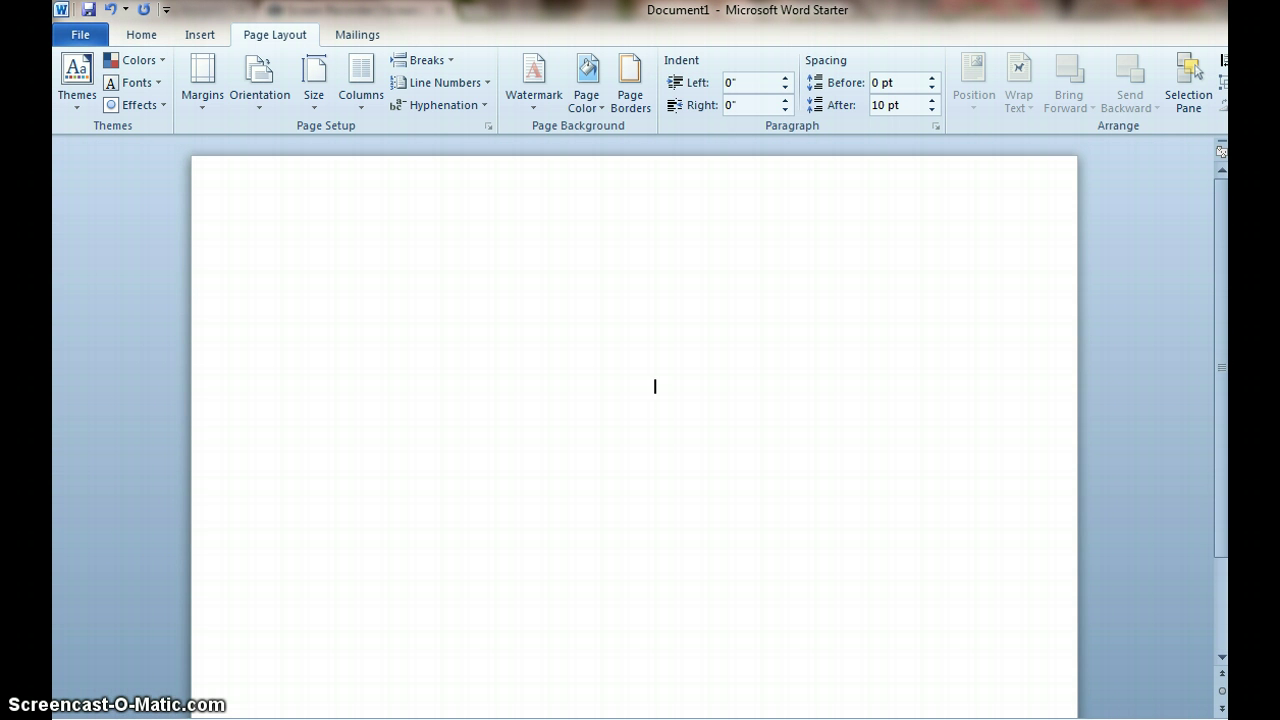
{"action": "mouse_move", "coordinate": [1223, 280]}
{"action": "left_mouse_down"}
{"action": "mouse_move", "coordinate": [1223, 360]}
{"action": "mouse_move", "coordinate": [1223, 178]}
{"action": "left_mouse_up"}
{"action": "scroll", "coordinate": [640, 430], "scroll_direction": "down", "scroll_amount": 1, "text": "ctrl"}
{"action": "left_click", "coordinate": [380, 229]}
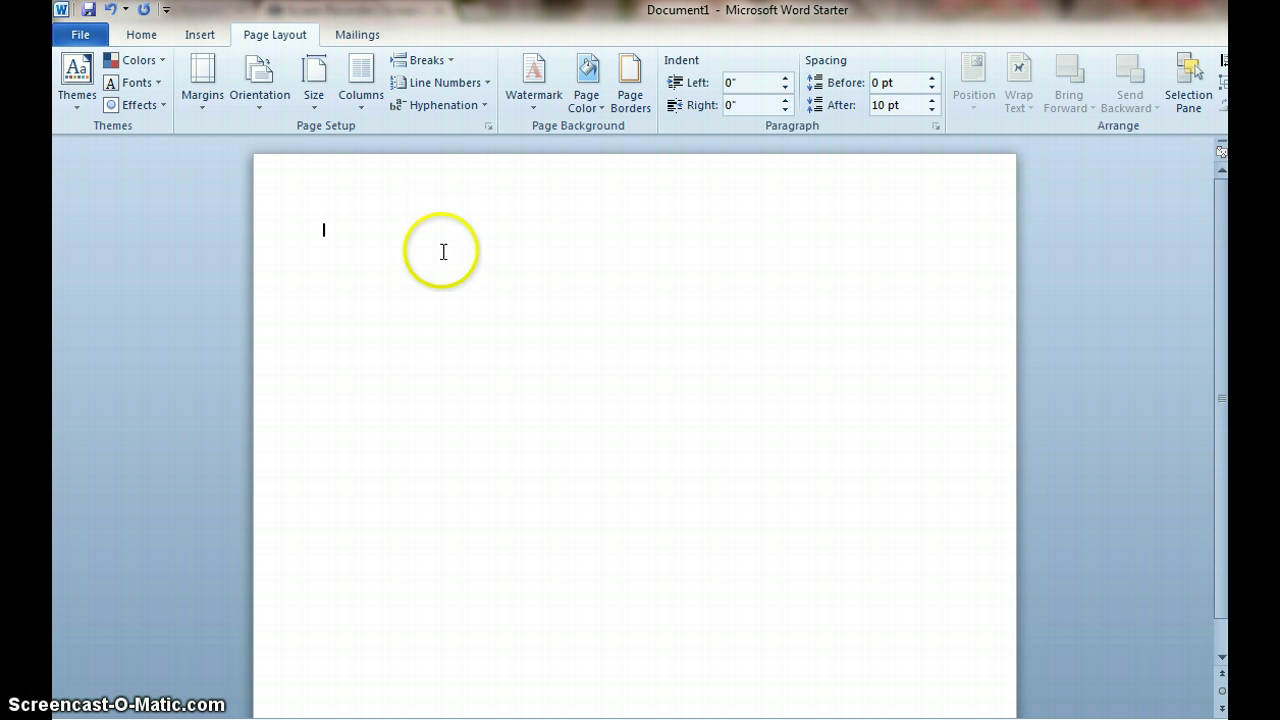
Set the page layout to Two columns.
{"action": "left_click", "coordinate": [360, 83]}
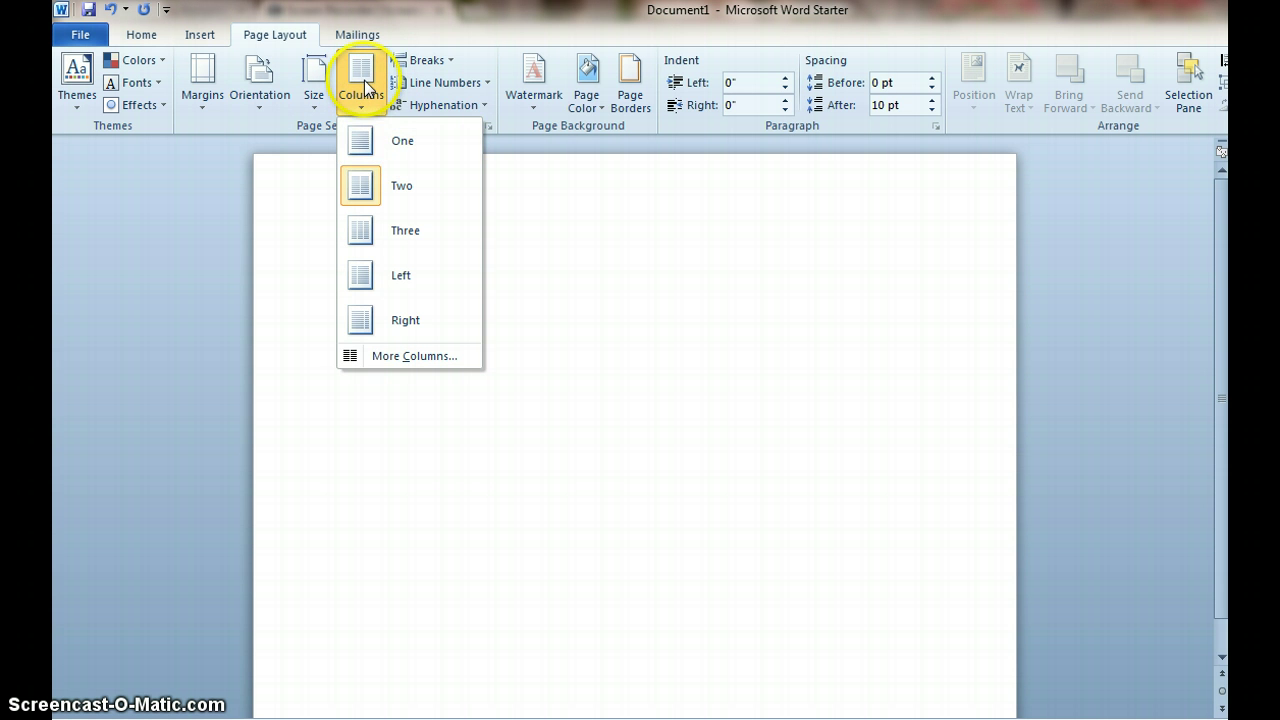
{"action": "left_click", "coordinate": [405, 186]}
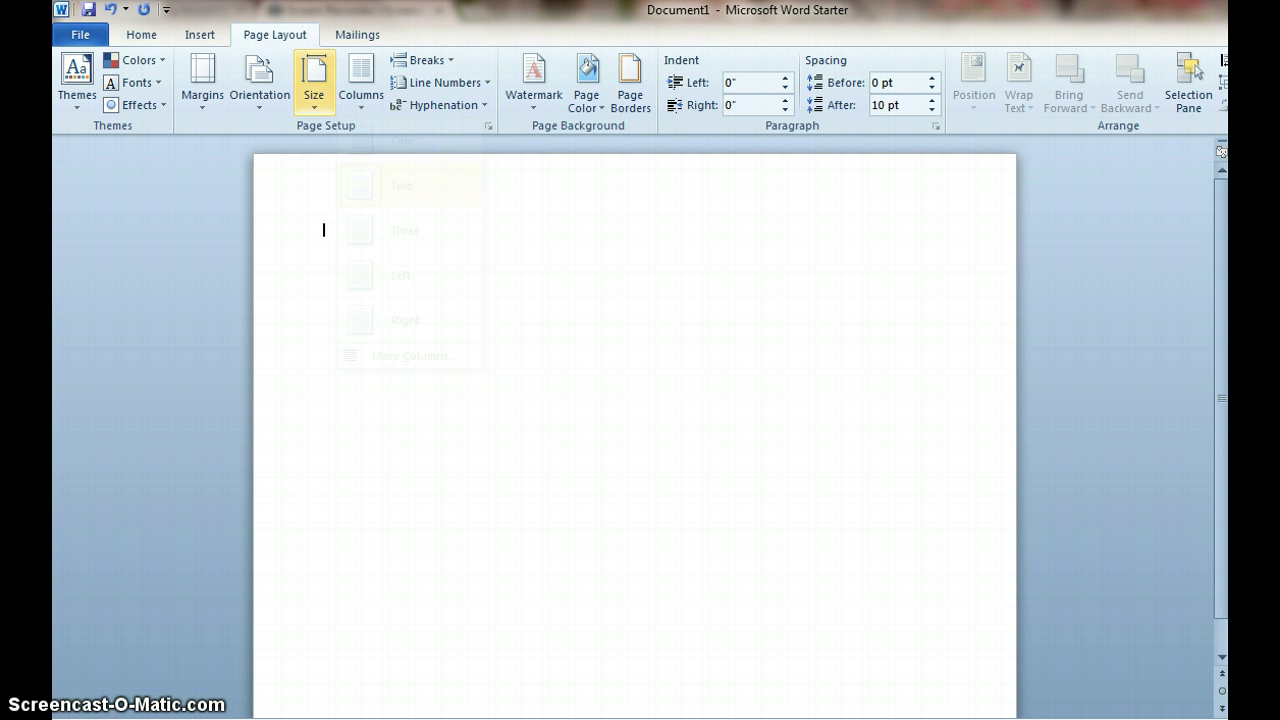
{"action": "left_click", "coordinate": [484, 244]}
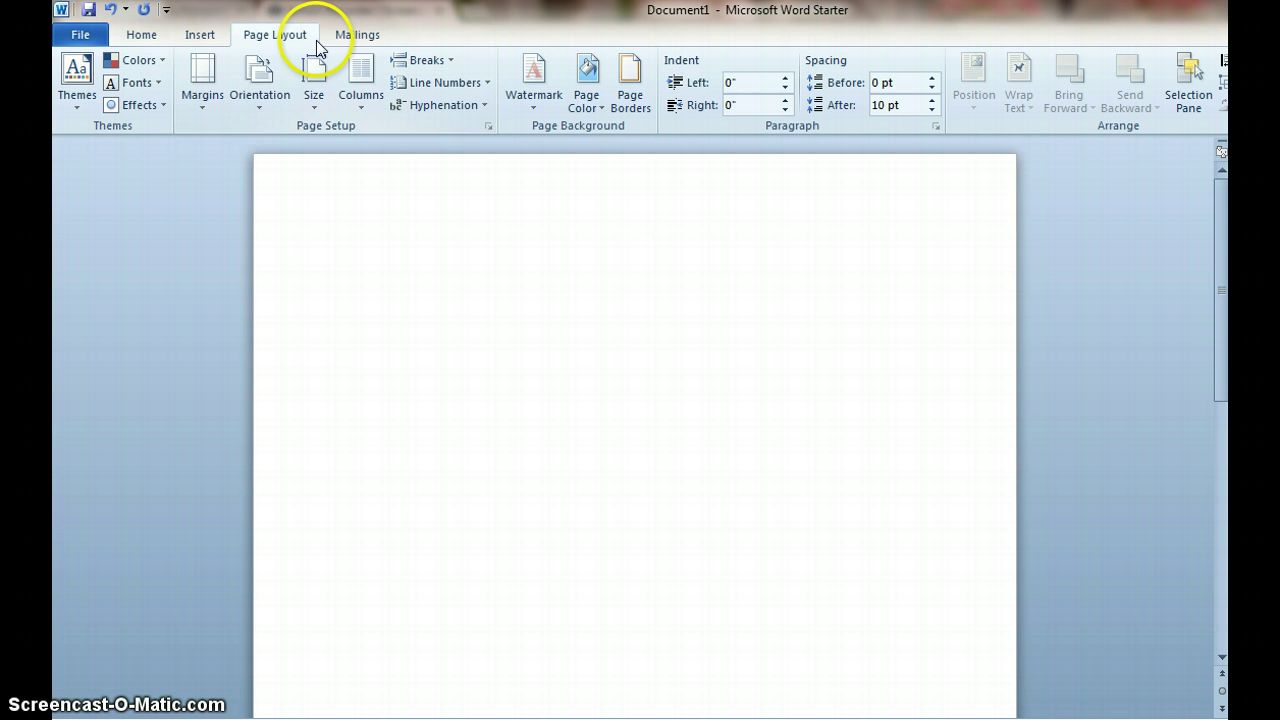
Search Clip Art for 'Christmas' images.
{"action": "left_click", "coordinate": [200, 35]}
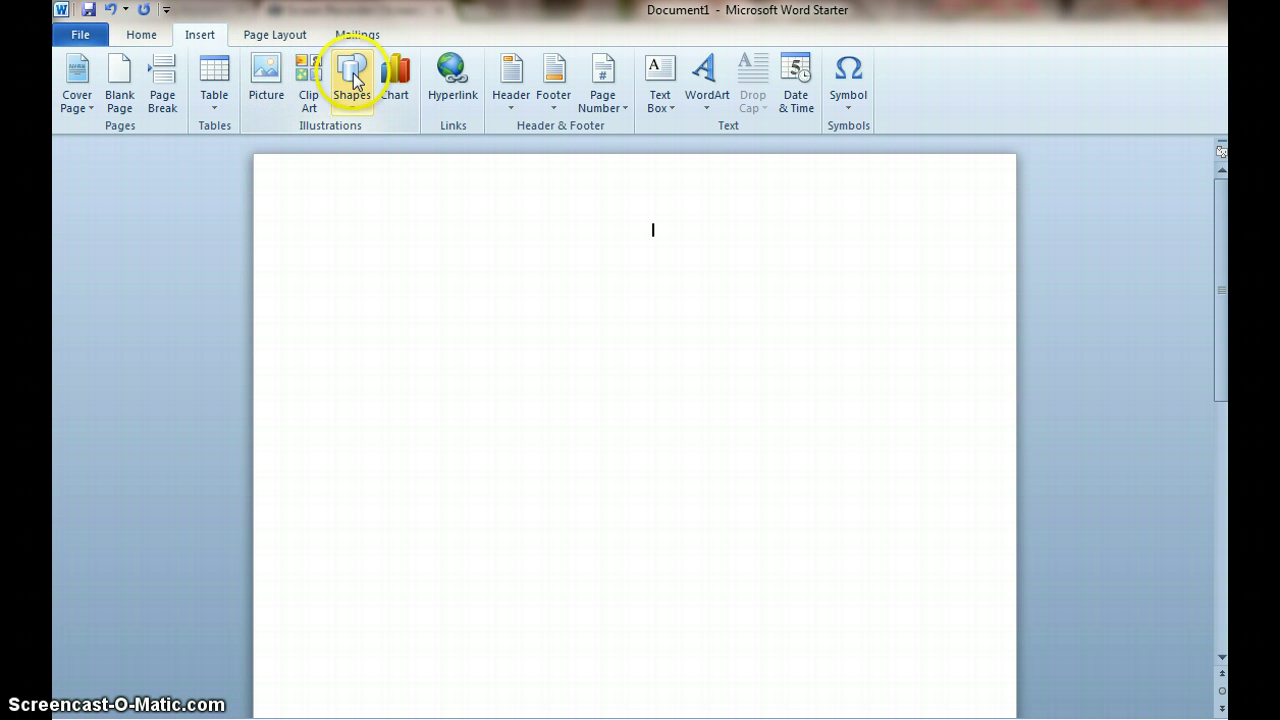
{"action": "left_click", "coordinate": [318, 86]}
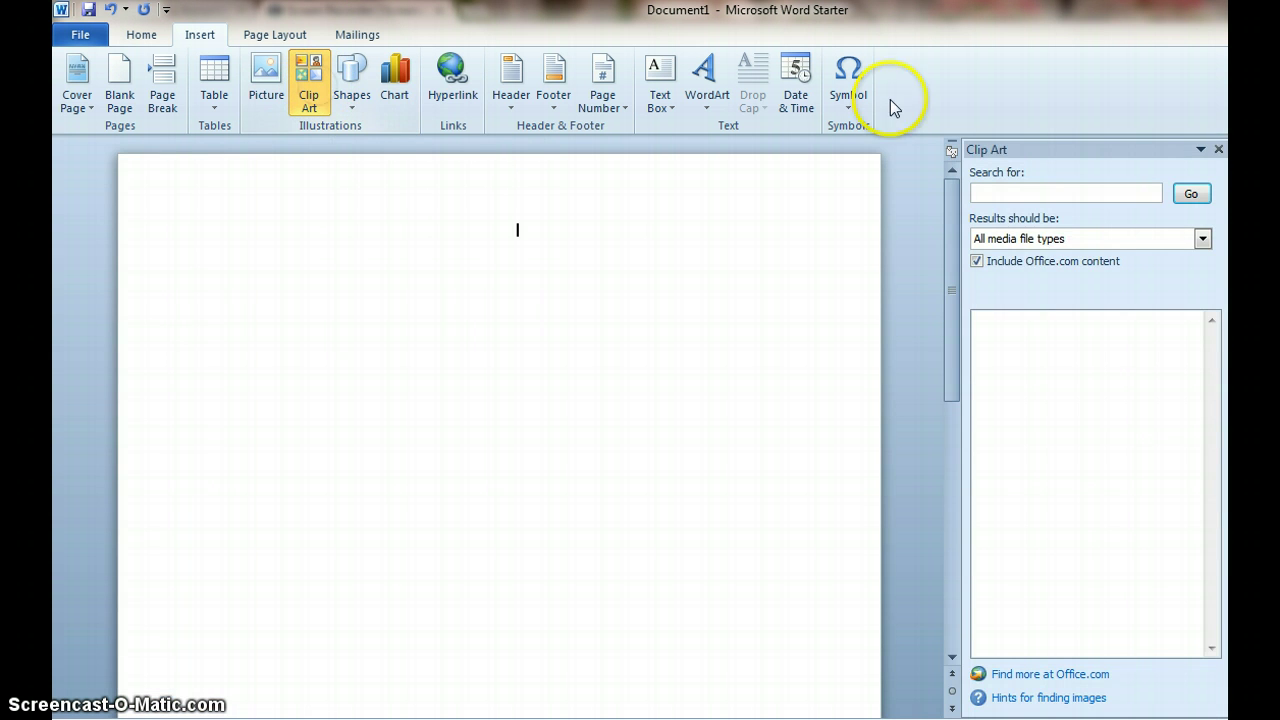
{"action": "left_click", "coordinate": [1042, 194]}
{"action": "type", "text": "Christmas"}
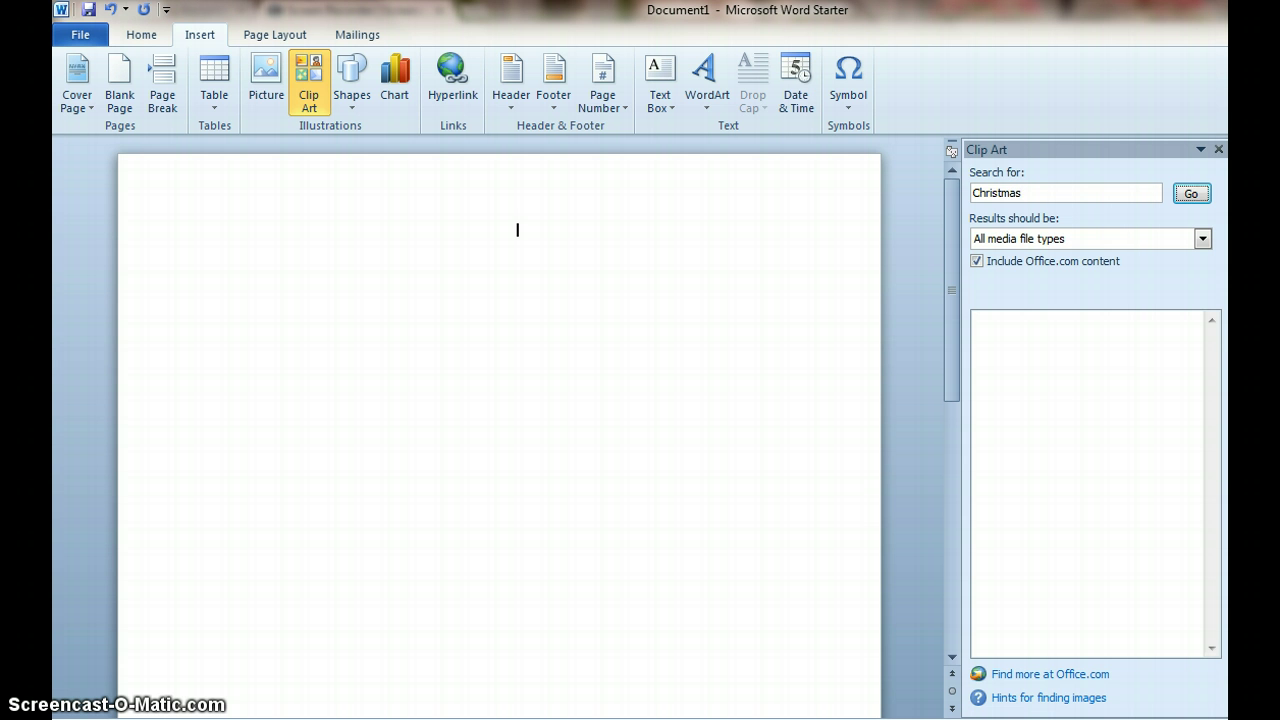
{"action": "left_click", "coordinate": [1191, 193]}
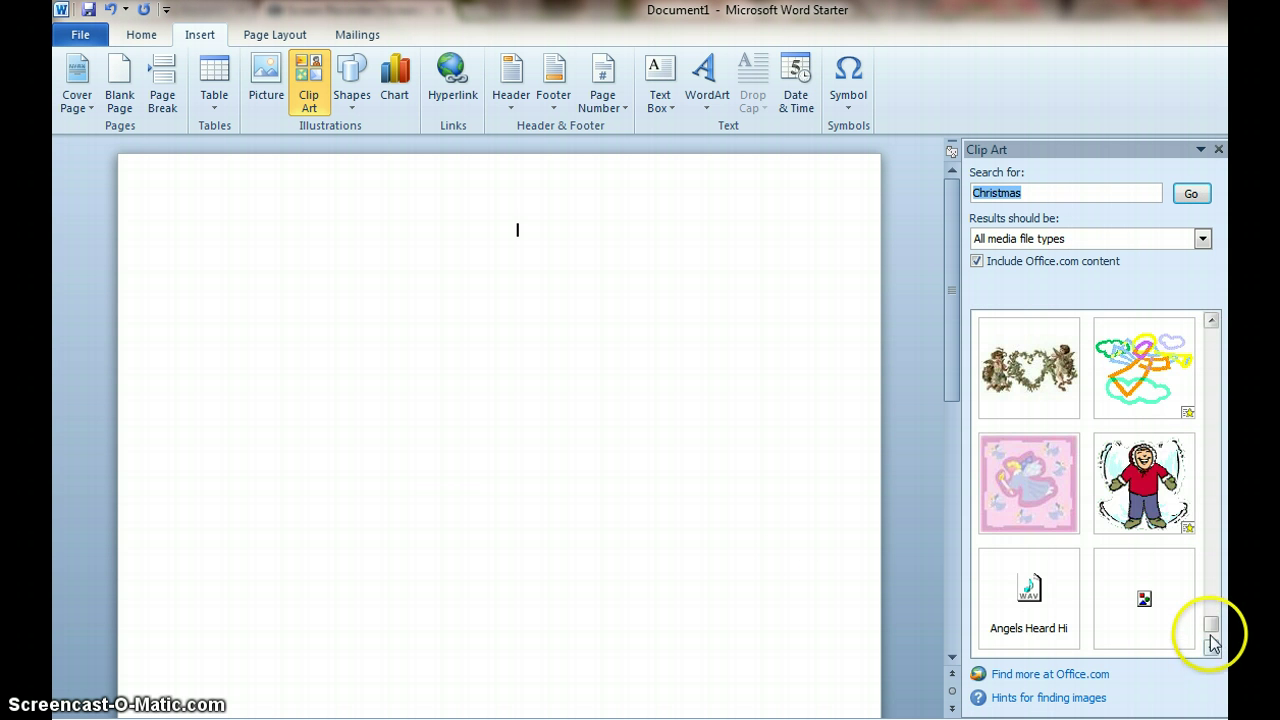
Scroll the Christmas clip art results and insert the Santa Claus head image.
{"action": "mouse_move", "coordinate": [1211, 625]}
{"action": "left_mouse_down"}
{"action": "mouse_move", "coordinate": [1211, 340]}
{"action": "mouse_move", "coordinate": [1228, 634]}
{"action": "mouse_move", "coordinate": [1217, 343]}
{"action": "left_mouse_up"}
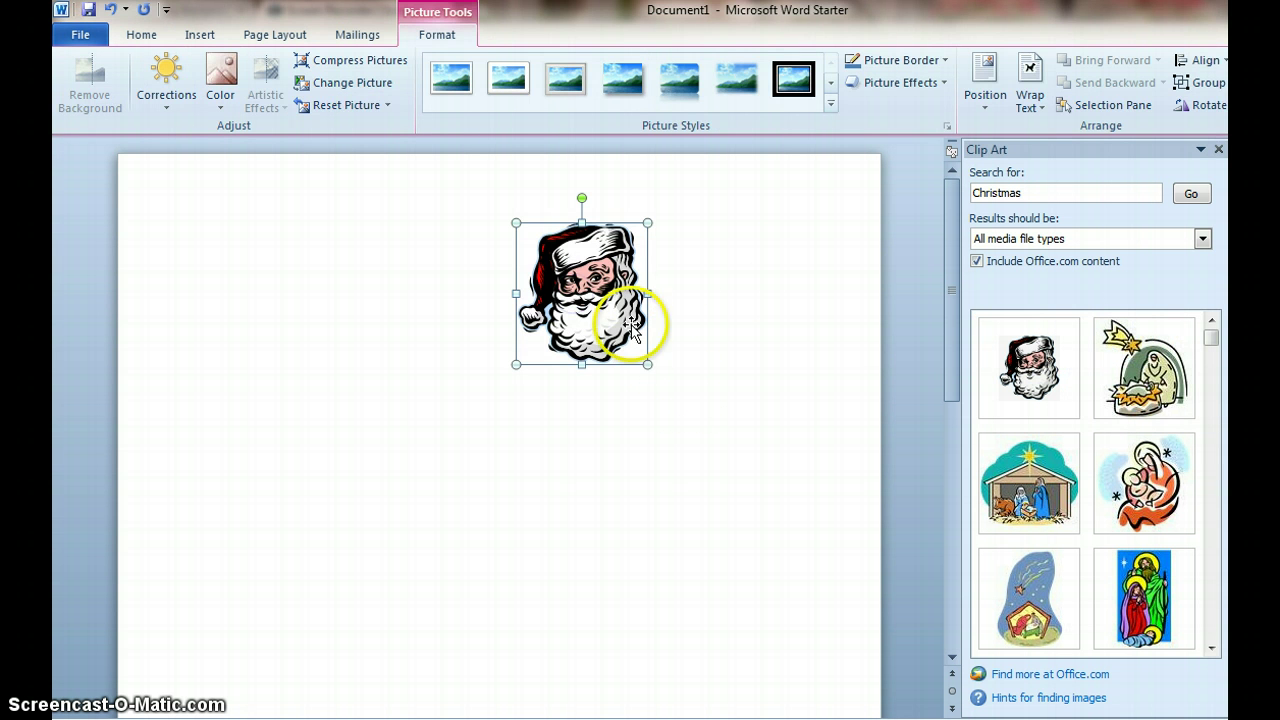
Enlarge the Santa picture and set its text wrapping to In Front of Text.
{"action": "left_click_drag", "start_coordinate": [645, 366], "coordinate": [731, 553]}
{"action": "mouse_move", "coordinate": [655, 357]}
{"action": "left_mouse_down"}
{"action": "mouse_move", "coordinate": [690, 355]}
{"action": "mouse_move", "coordinate": [708, 294]}
{"action": "left_mouse_up"}
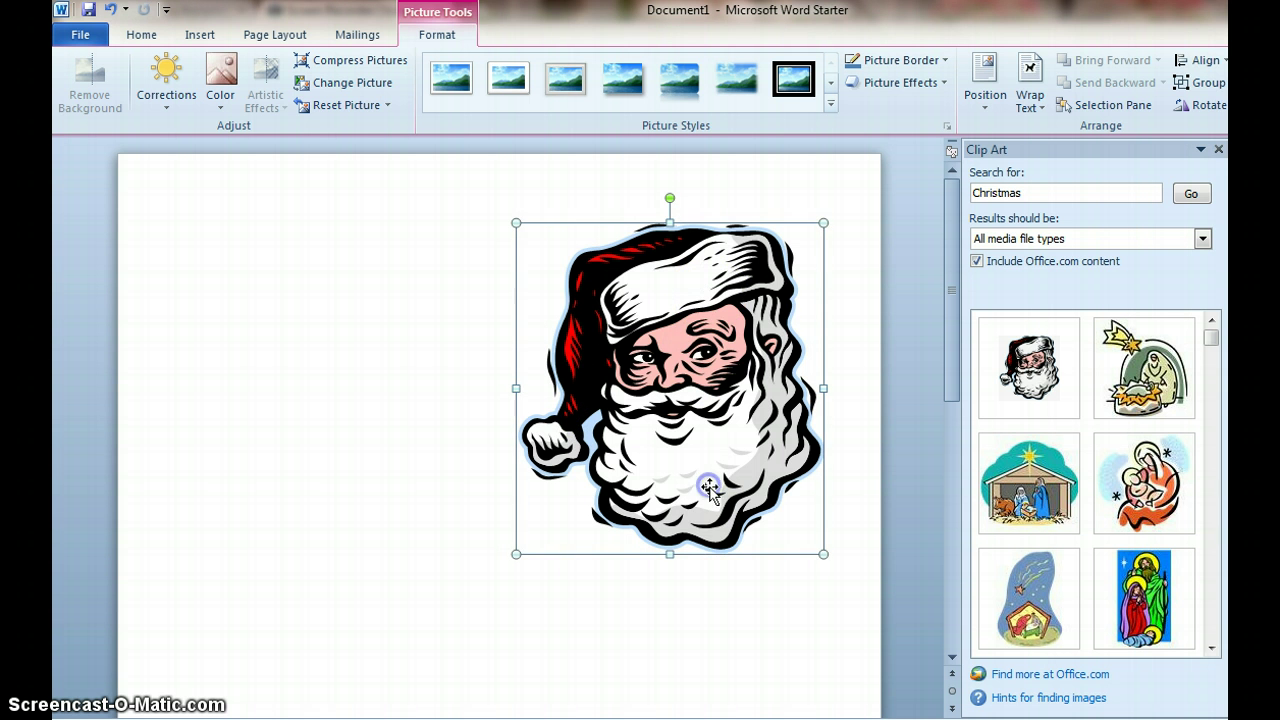
{"action": "right_click", "coordinate": [705, 359]}
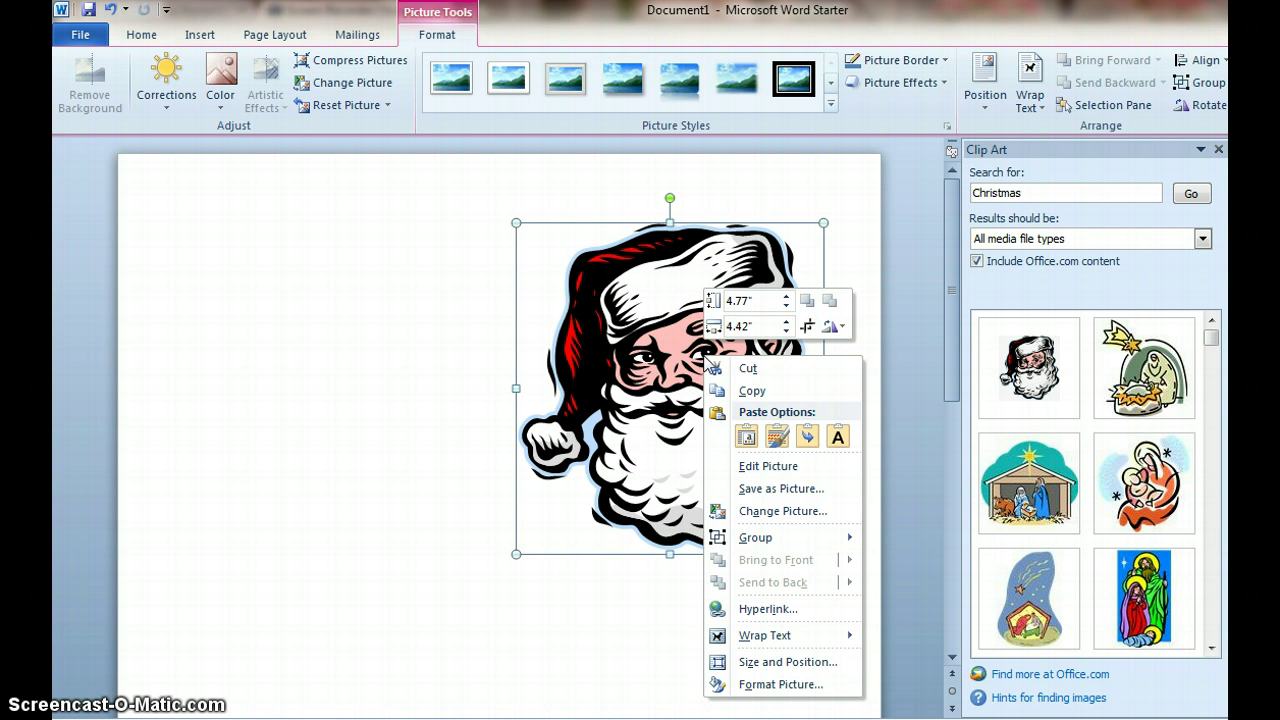
{"action": "mouse_move", "coordinate": [770, 635]}
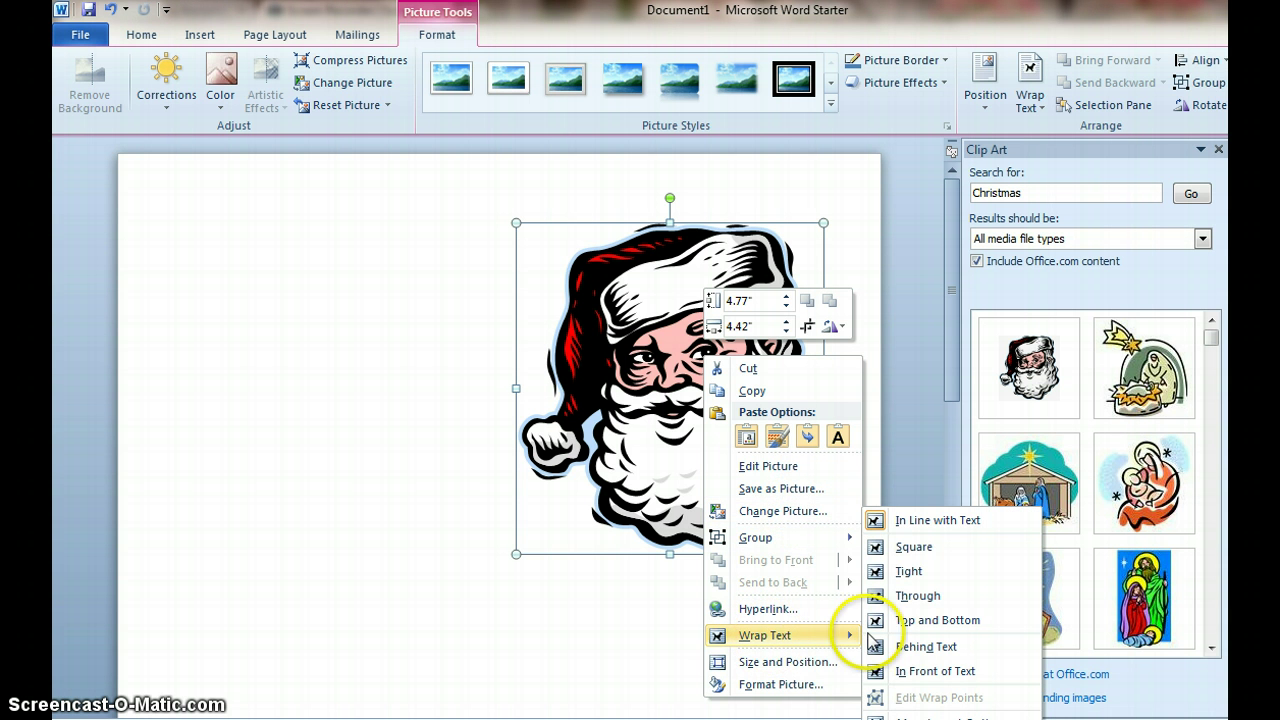
{"action": "left_click", "coordinate": [933, 672]}
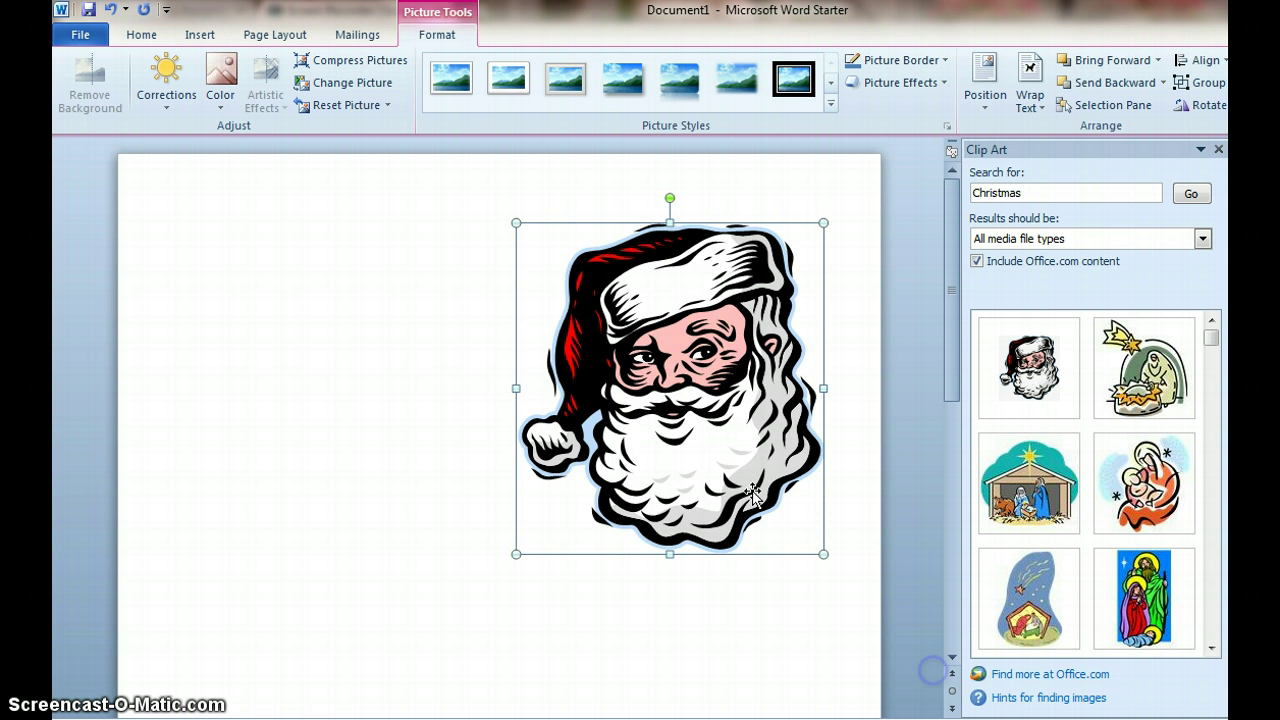
Nudge the Santa picture into place on the right side and deselect it.
{"action": "mouse_move", "coordinate": [725, 449]}
{"action": "left_mouse_down"}
{"action": "mouse_move", "coordinate": [700, 451]}
{"action": "mouse_move", "coordinate": [705, 380]}
{"action": "left_mouse_up"}
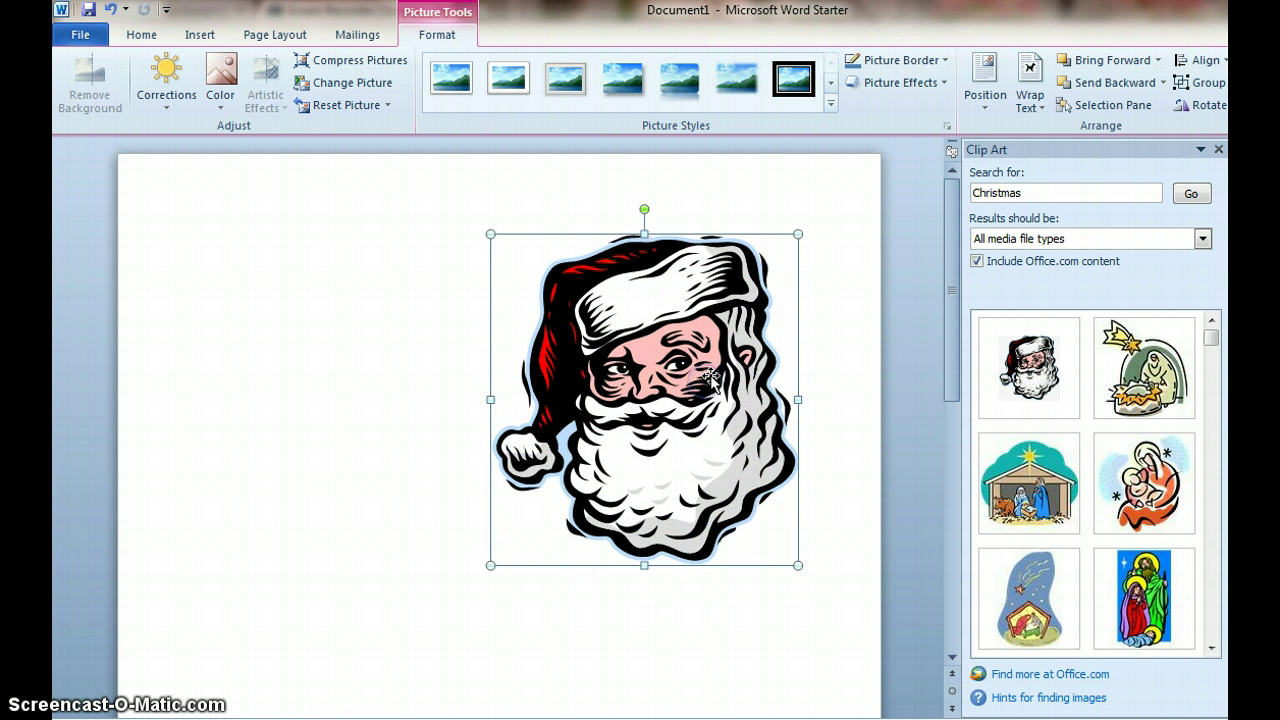
{"action": "left_click", "coordinate": [763, 649]}
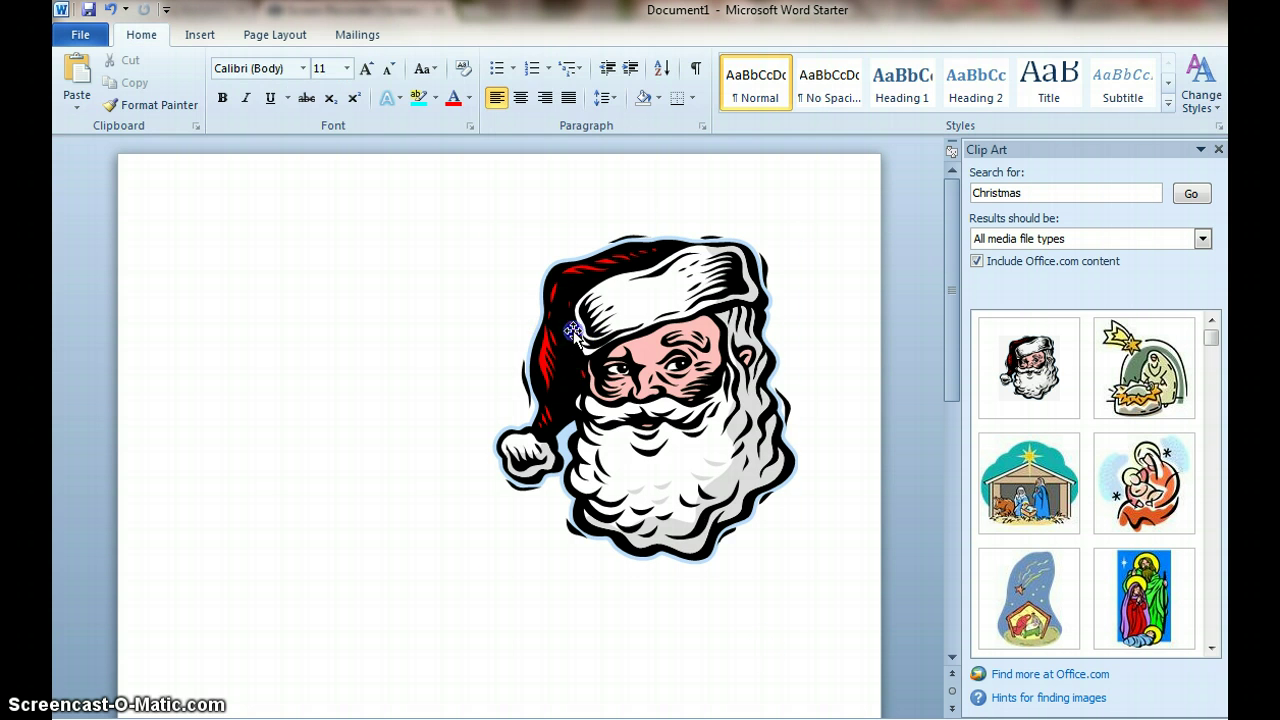
{"action": "left_click_drag", "start_coordinate": [572, 337], "coordinate": [598, 340]}
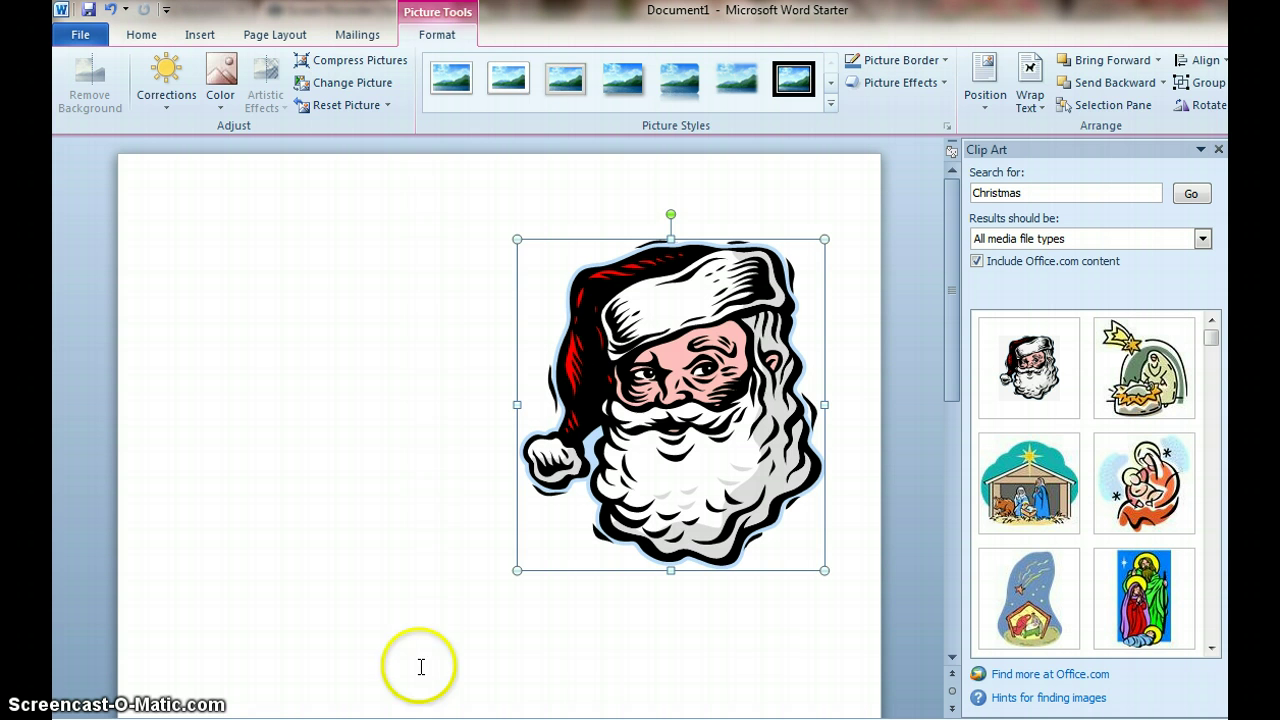
{"action": "left_click", "coordinate": [750, 665]}
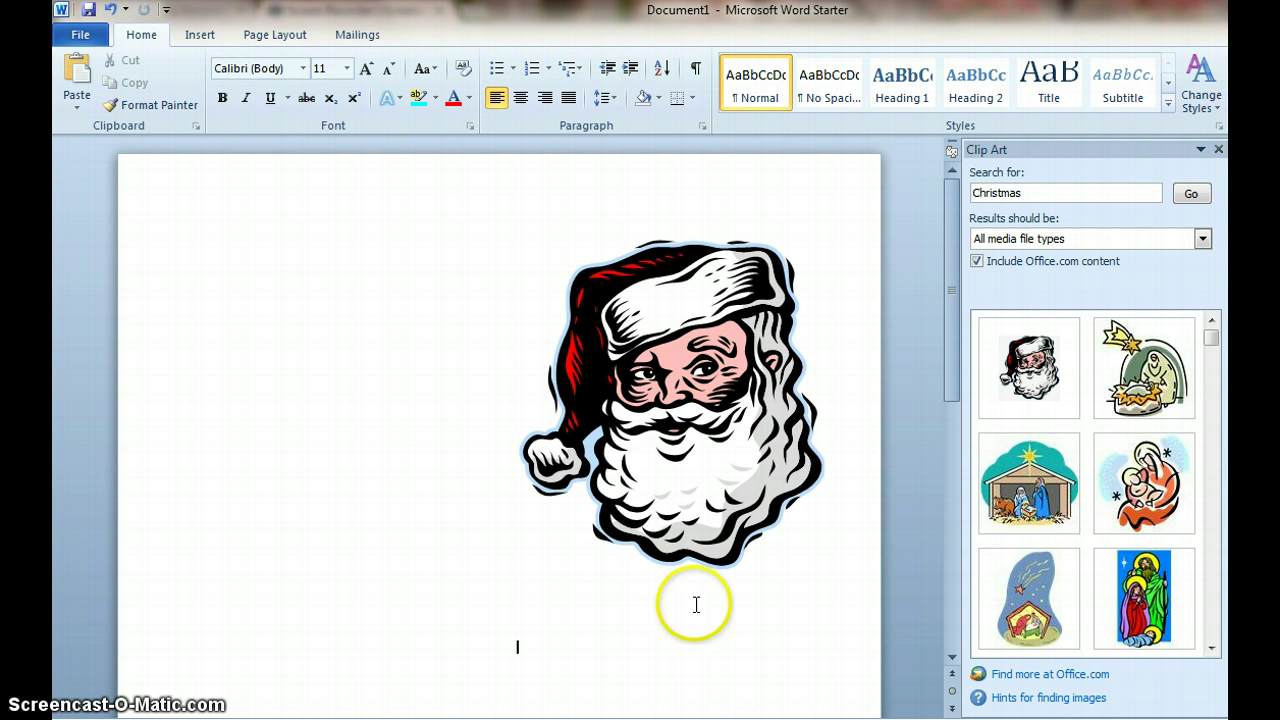
Insert a Simple Text Box below the Santa picture.
{"action": "left_click", "coordinate": [703, 671]}
{"action": "type", "text": "M"}
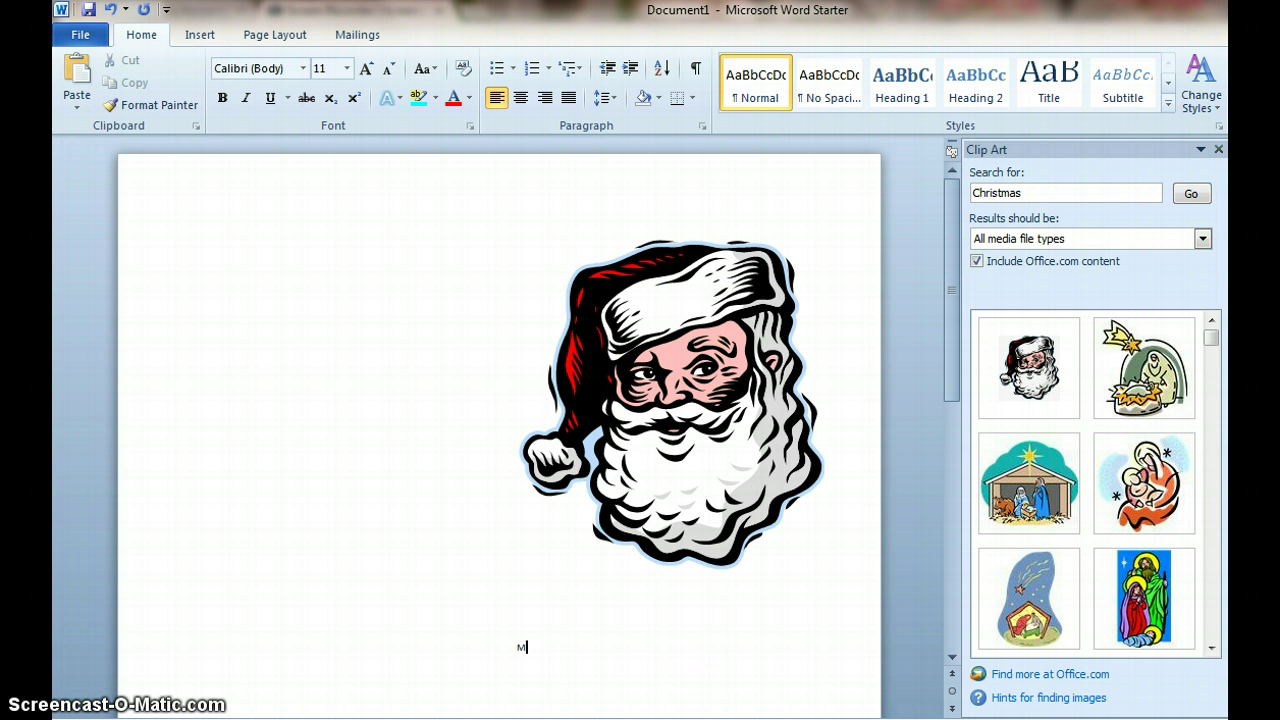
{"action": "left_click", "coordinate": [212, 36]}
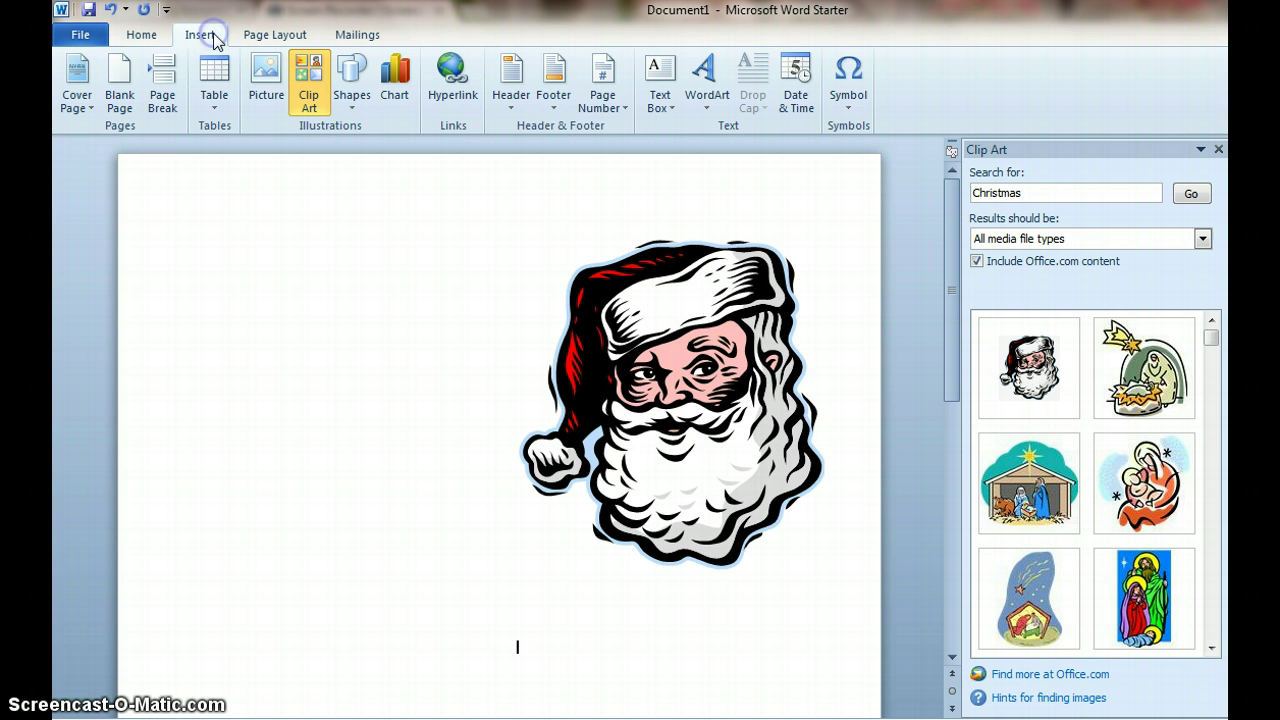
{"action": "left_click", "coordinate": [655, 80]}
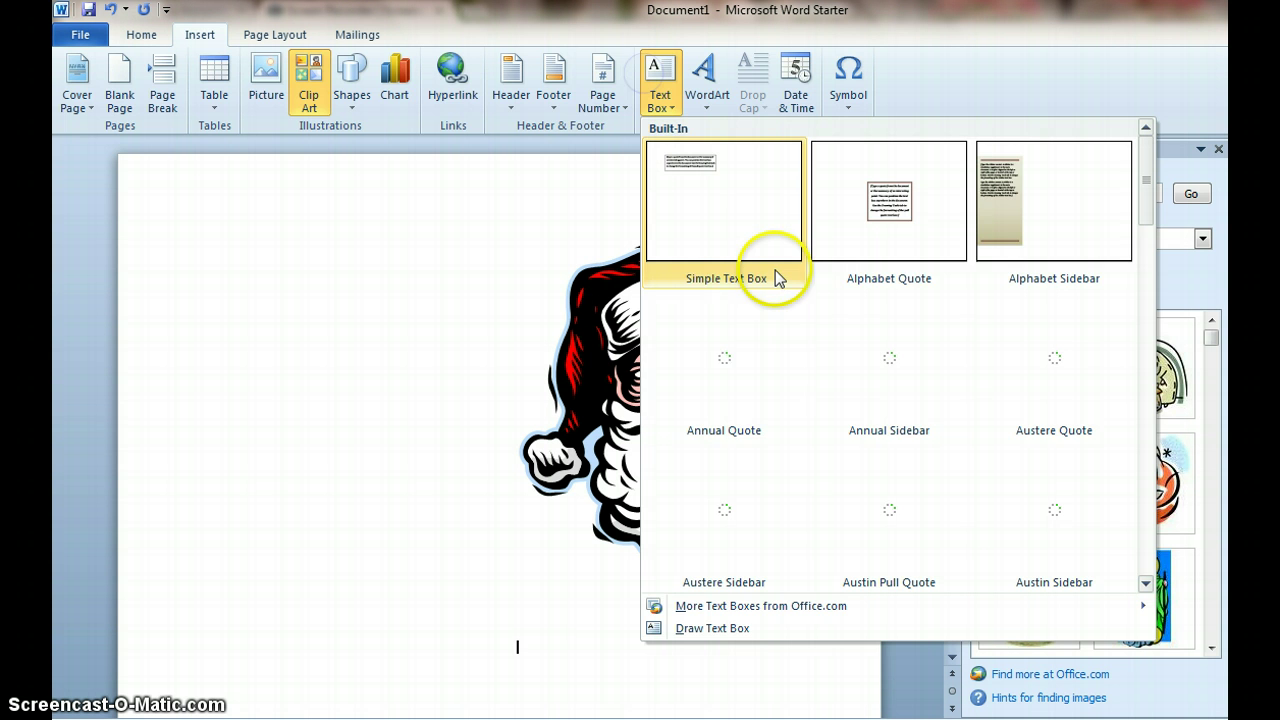
{"action": "left_click", "coordinate": [755, 180]}
Move the text box up under Santa and type 'Merry Christmas!' over the placeholder.
{"action": "left_click", "coordinate": [678, 668]}
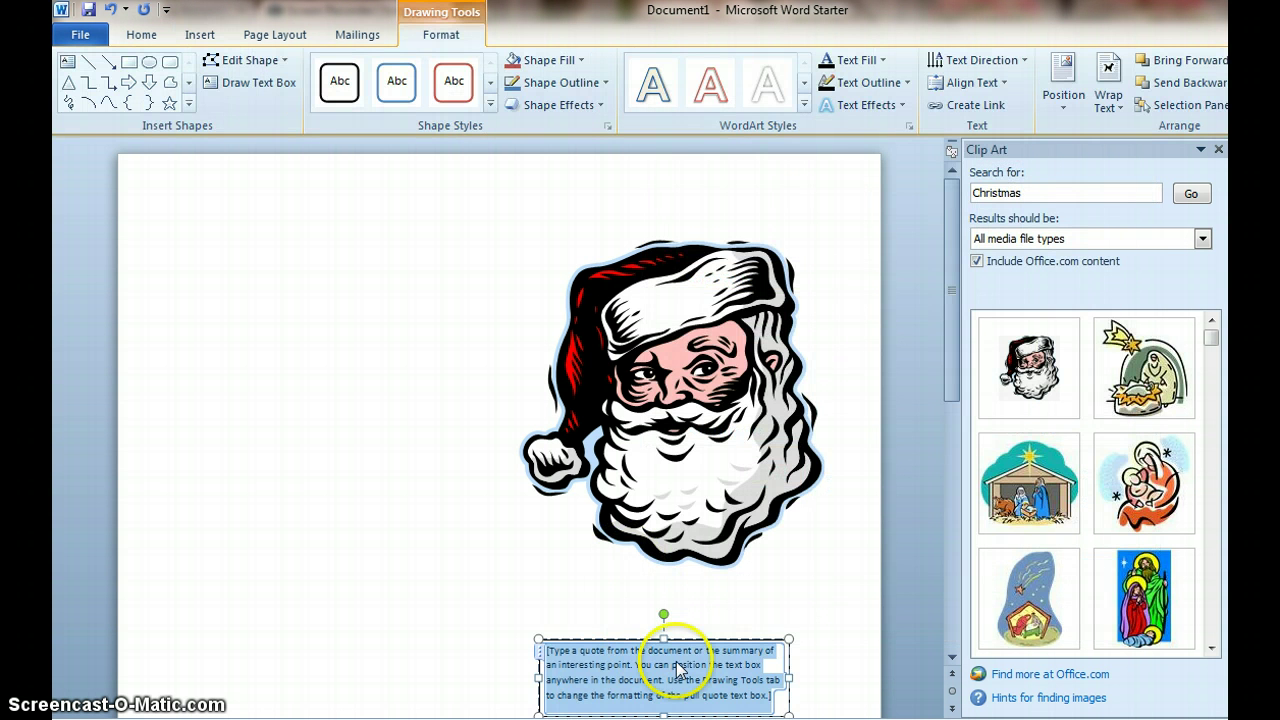
{"action": "left_click_drag", "start_coordinate": [702, 632], "coordinate": [727, 590]}
{"action": "left_click", "coordinate": [691, 651]}
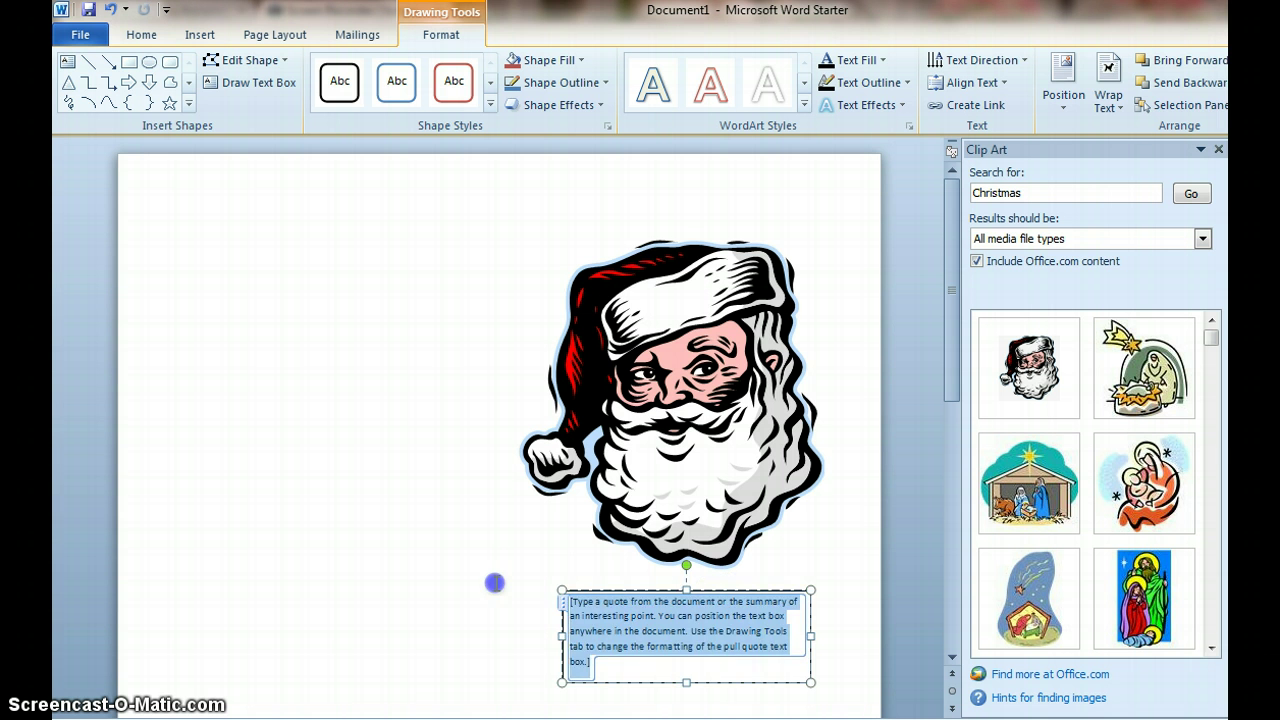
{"action": "type", "text": "Merry Christmas!"}
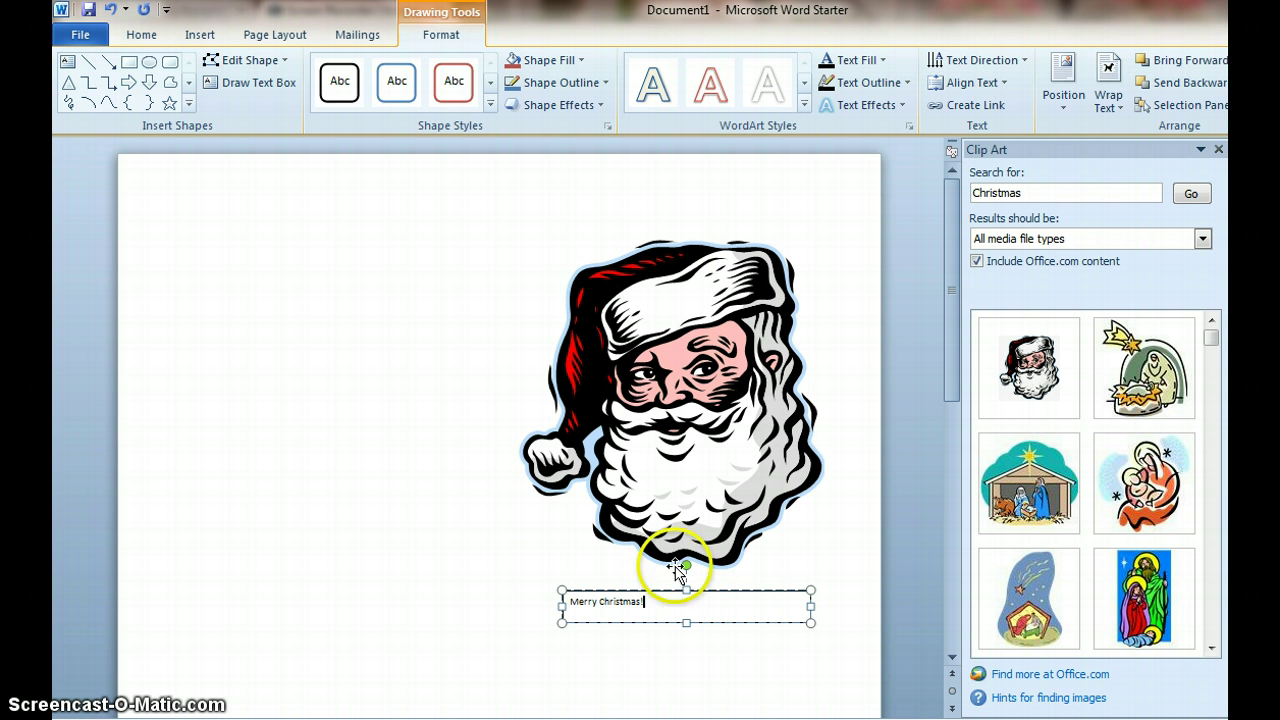
Center the Merry Christmas! text and set its font size to 36.
{"action": "left_click_drag", "start_coordinate": [648, 602], "coordinate": [543, 572]}
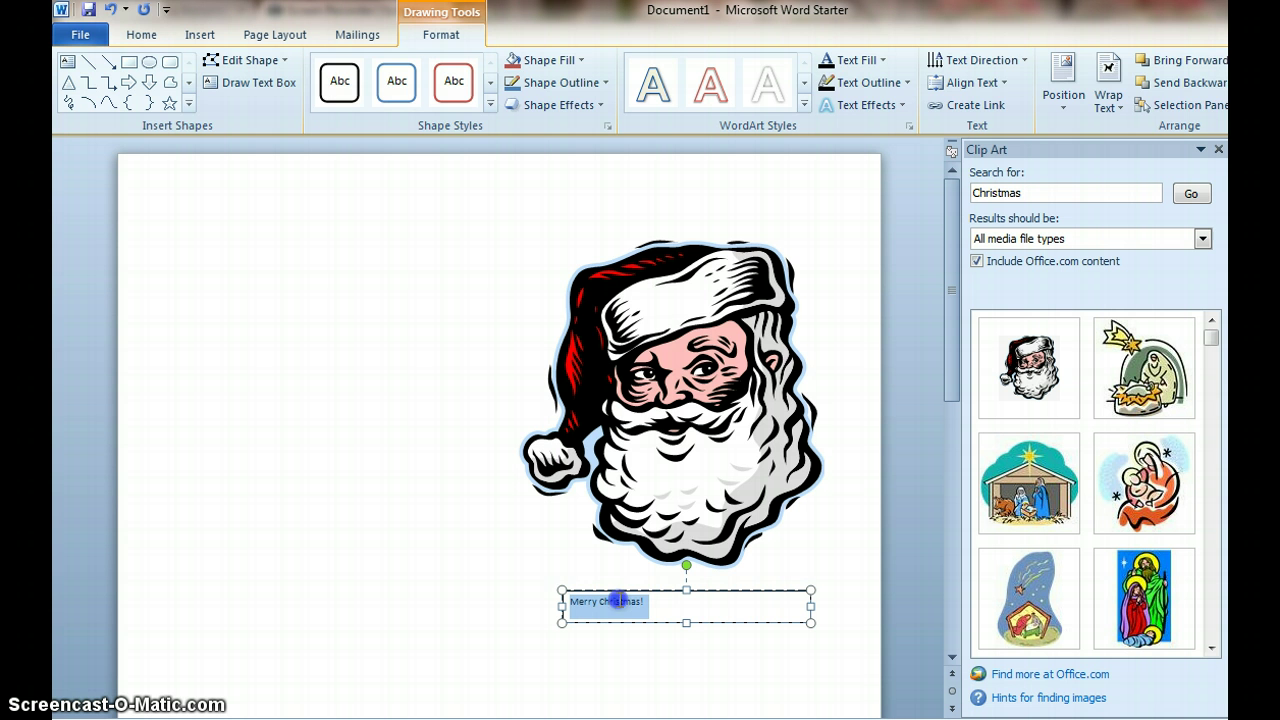
{"action": "left_click", "coordinate": [141, 34]}
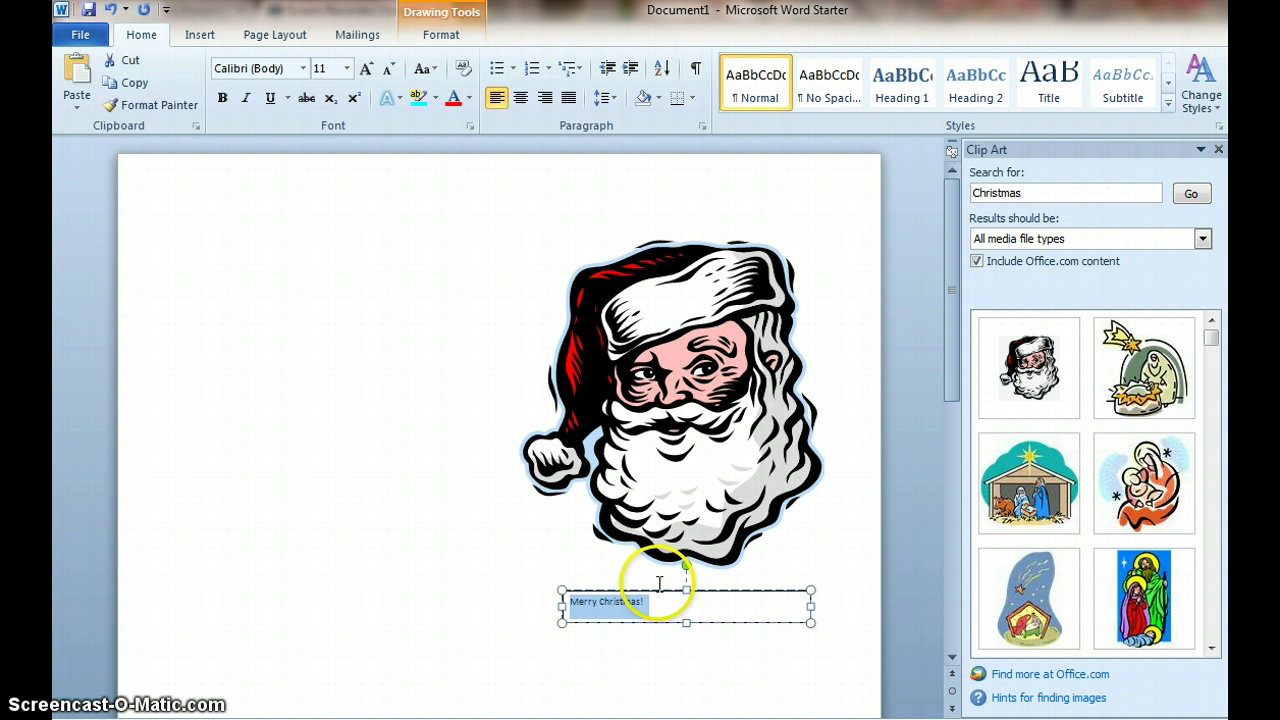
{"action": "left_click", "coordinate": [520, 97]}
{"action": "left_click", "coordinate": [347, 68]}
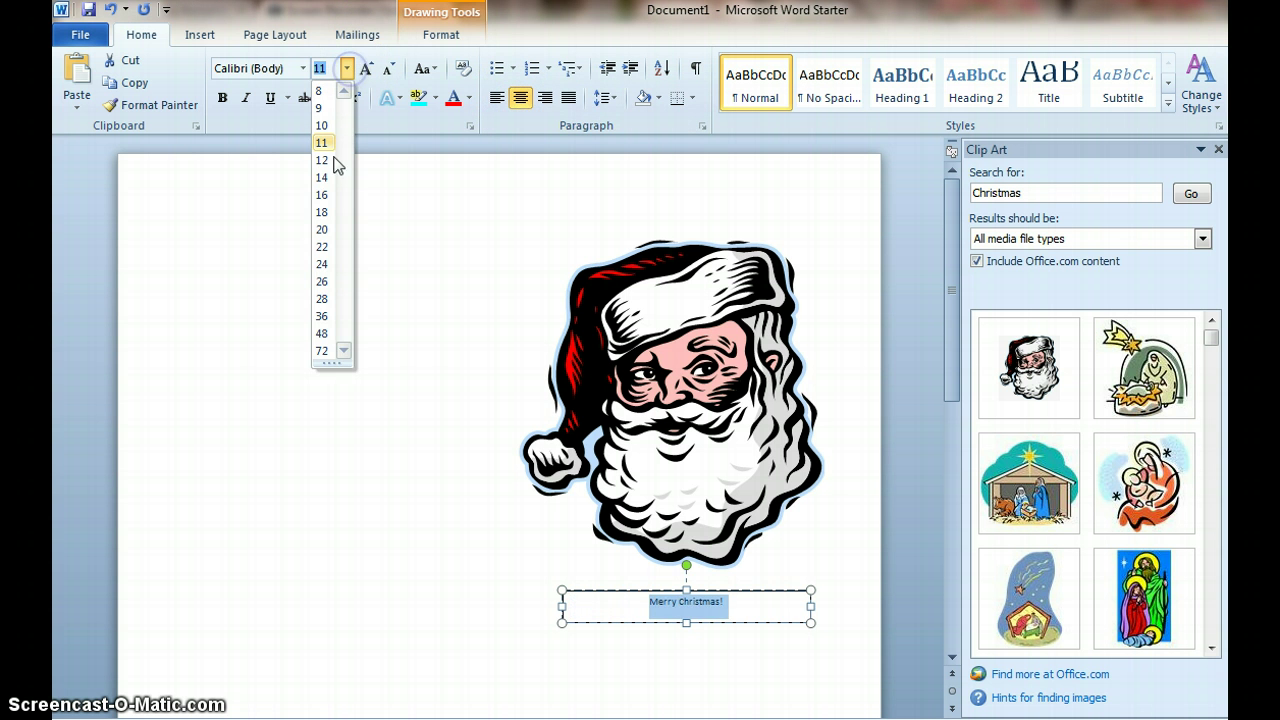
{"action": "left_click", "coordinate": [320, 318]}
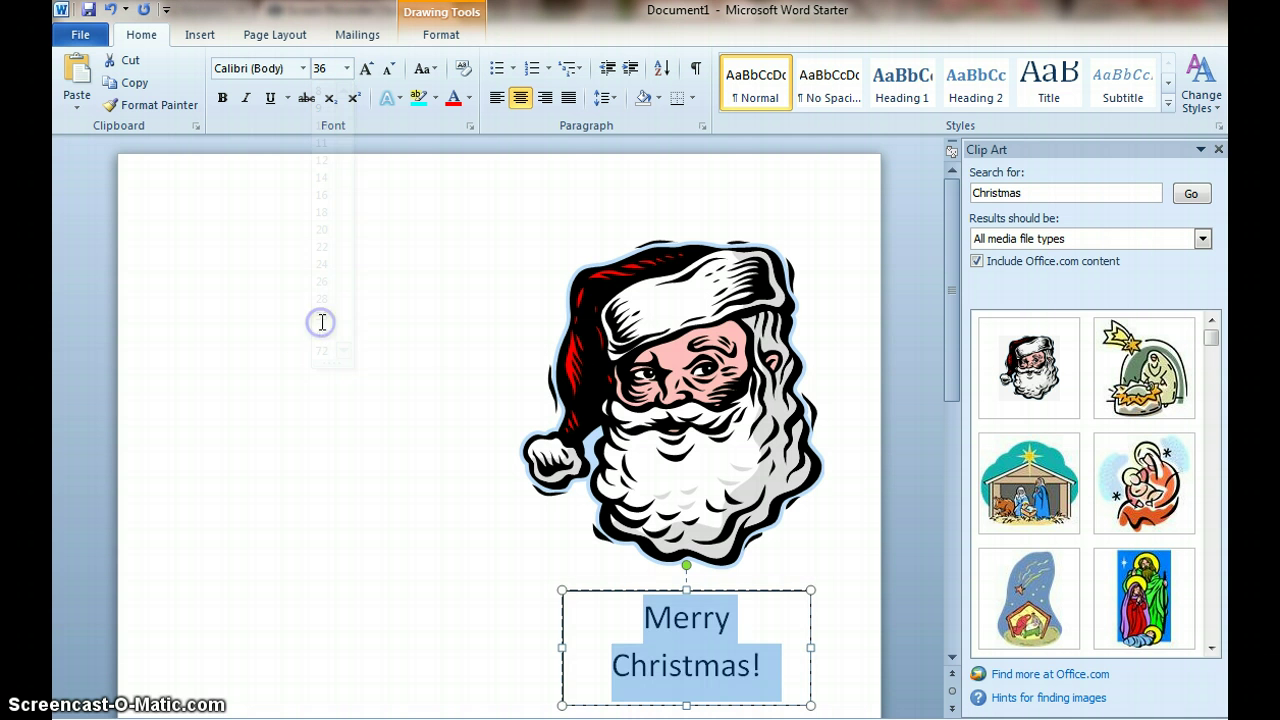
{"action": "left_click", "coordinate": [884, 614]}
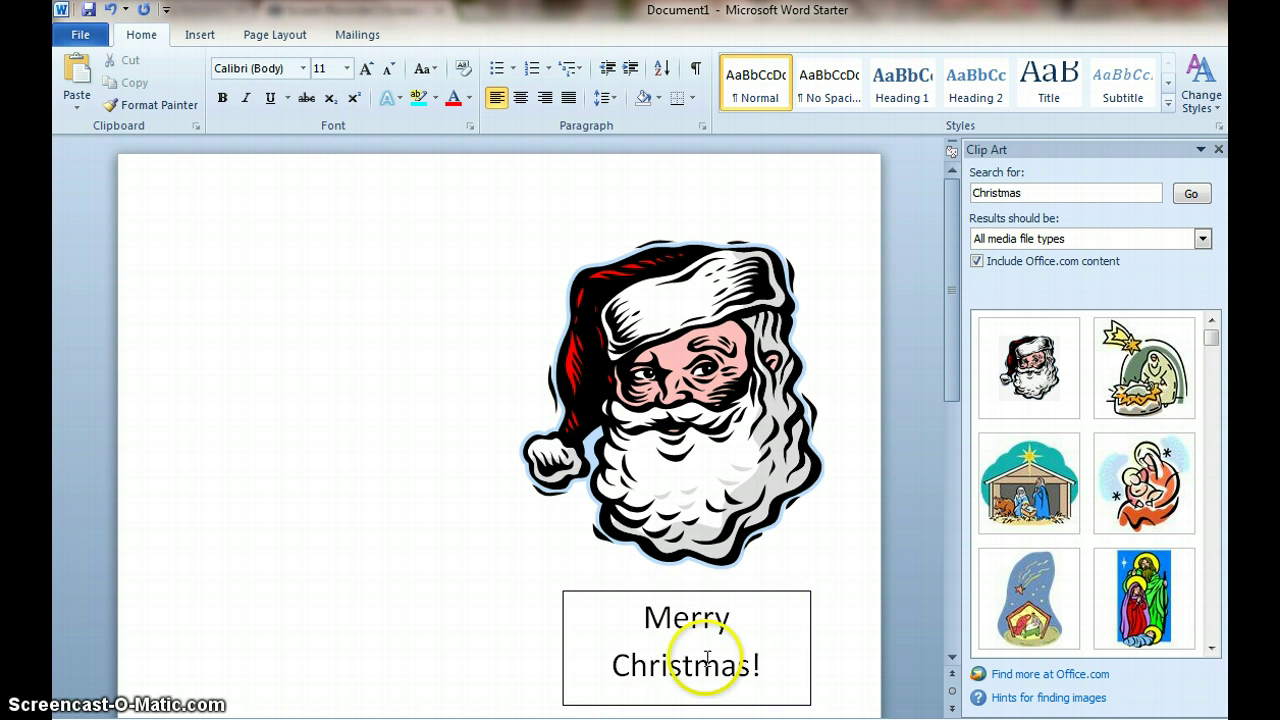
Set the Merry Christmas! font color to red in the Font dialog.
{"action": "left_click", "coordinate": [790, 680]}
{"action": "left_click_drag", "start_coordinate": [790, 680], "coordinate": [590, 603]}
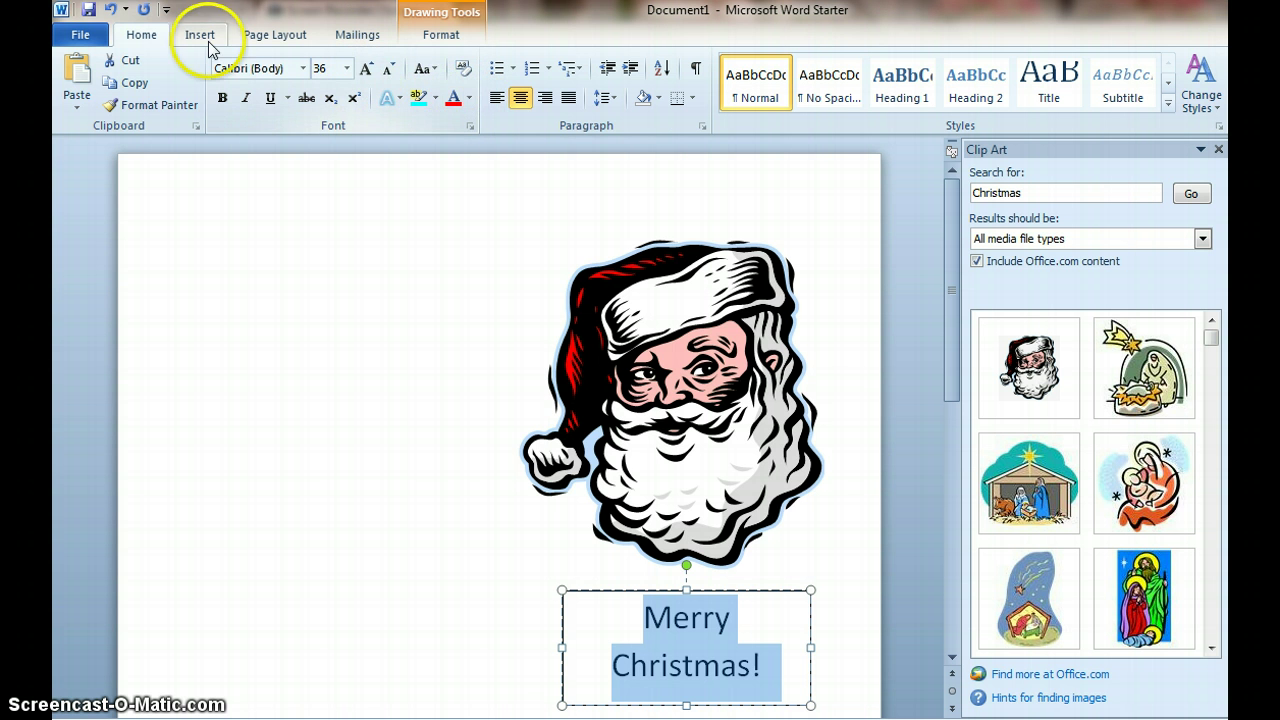
{"action": "left_click", "coordinate": [470, 124]}
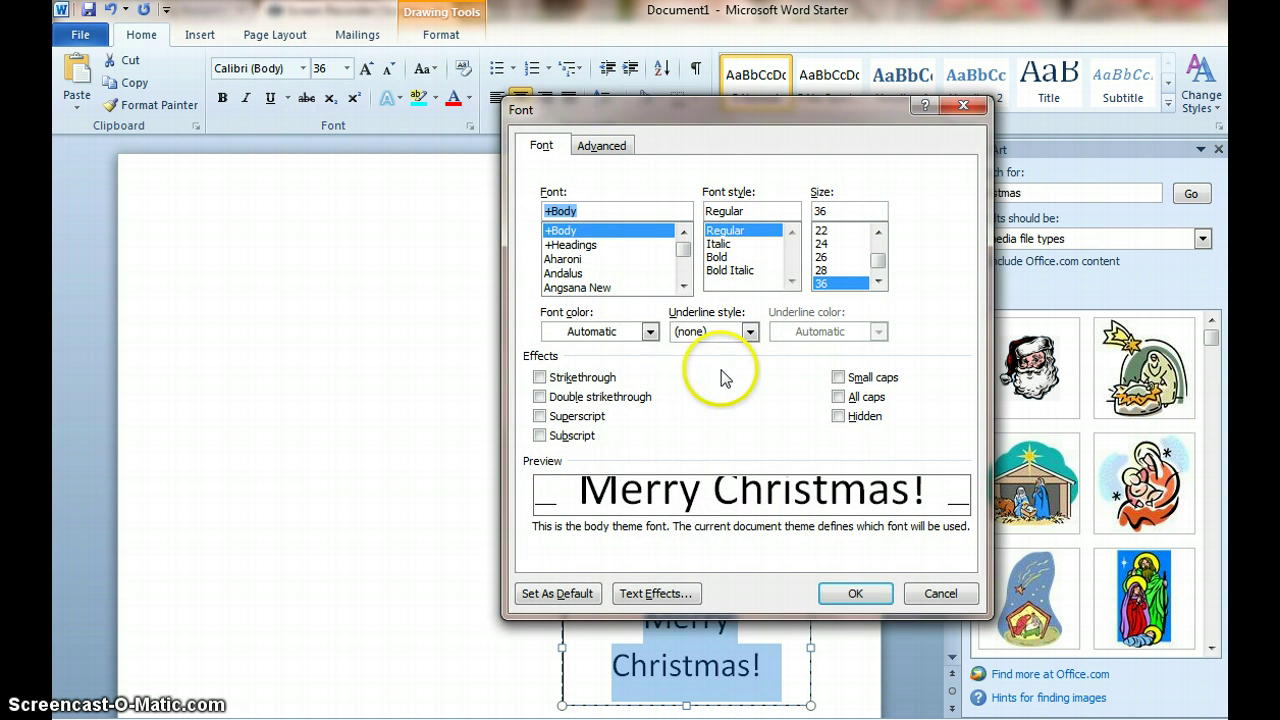
{"action": "left_click", "coordinate": [650, 330]}
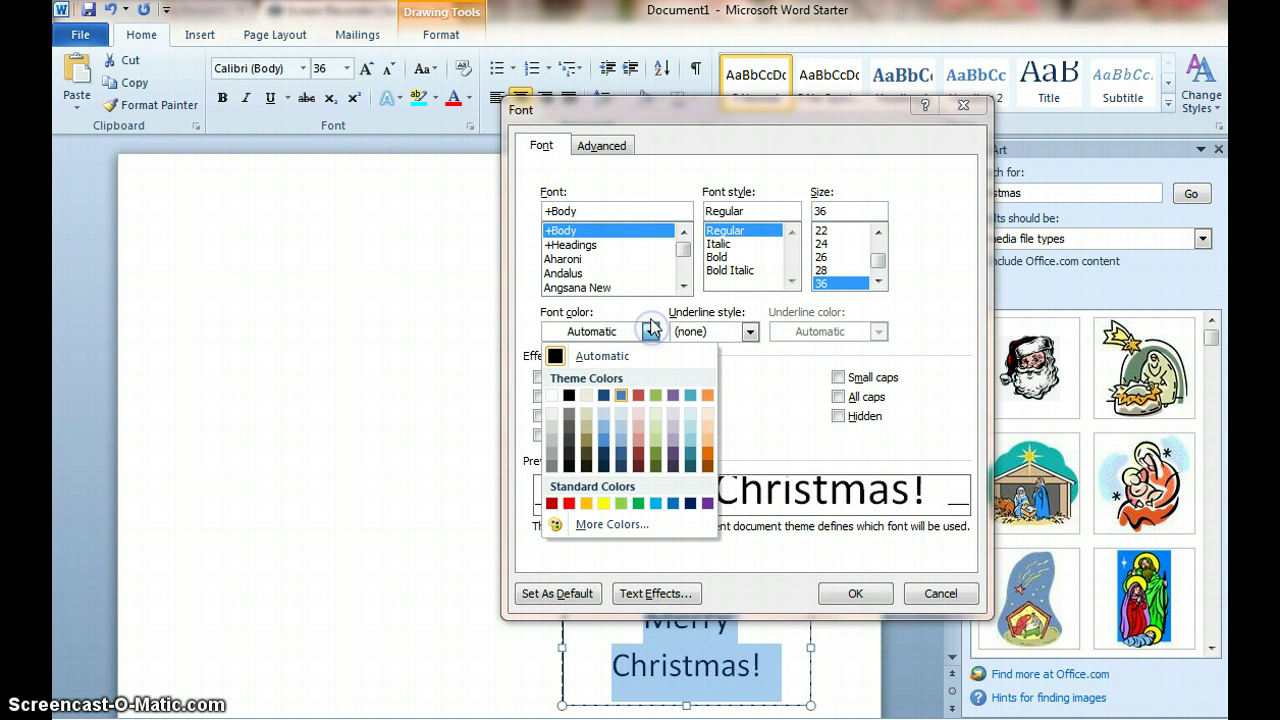
{"action": "left_click", "coordinate": [569, 503]}
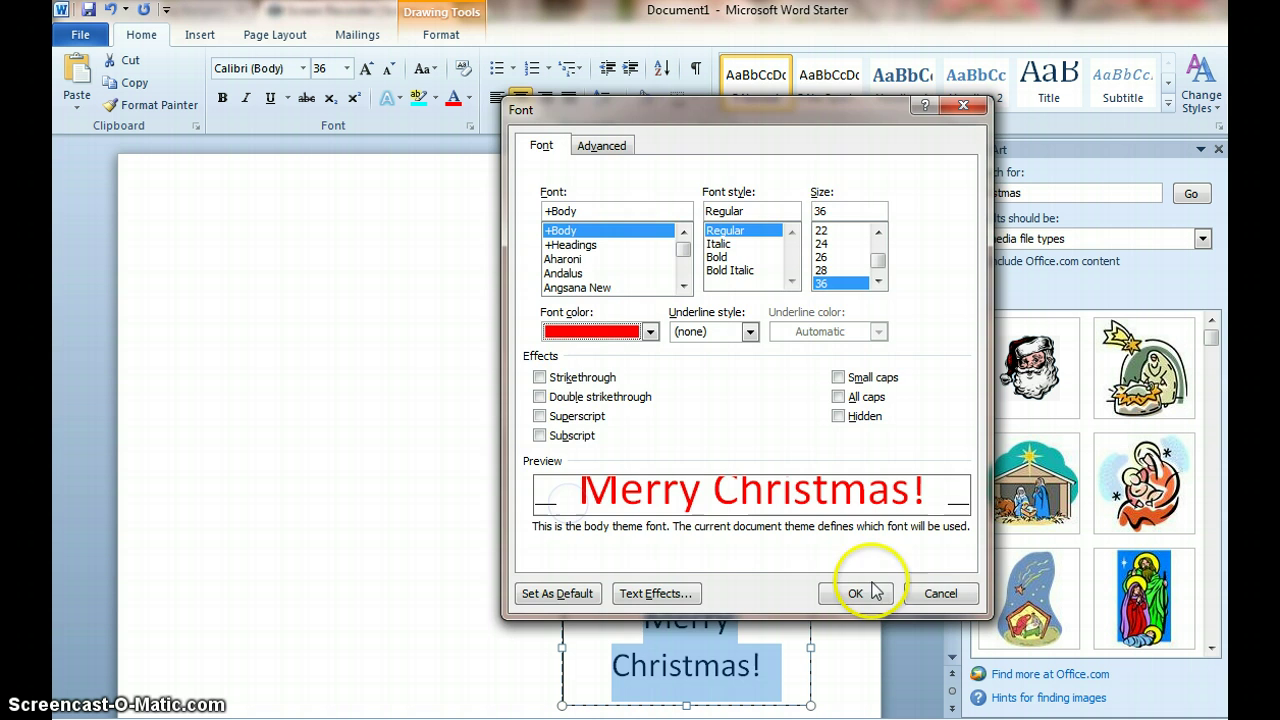
{"action": "left_click", "coordinate": [858, 593]}
{"action": "left_click", "coordinate": [805, 591]}
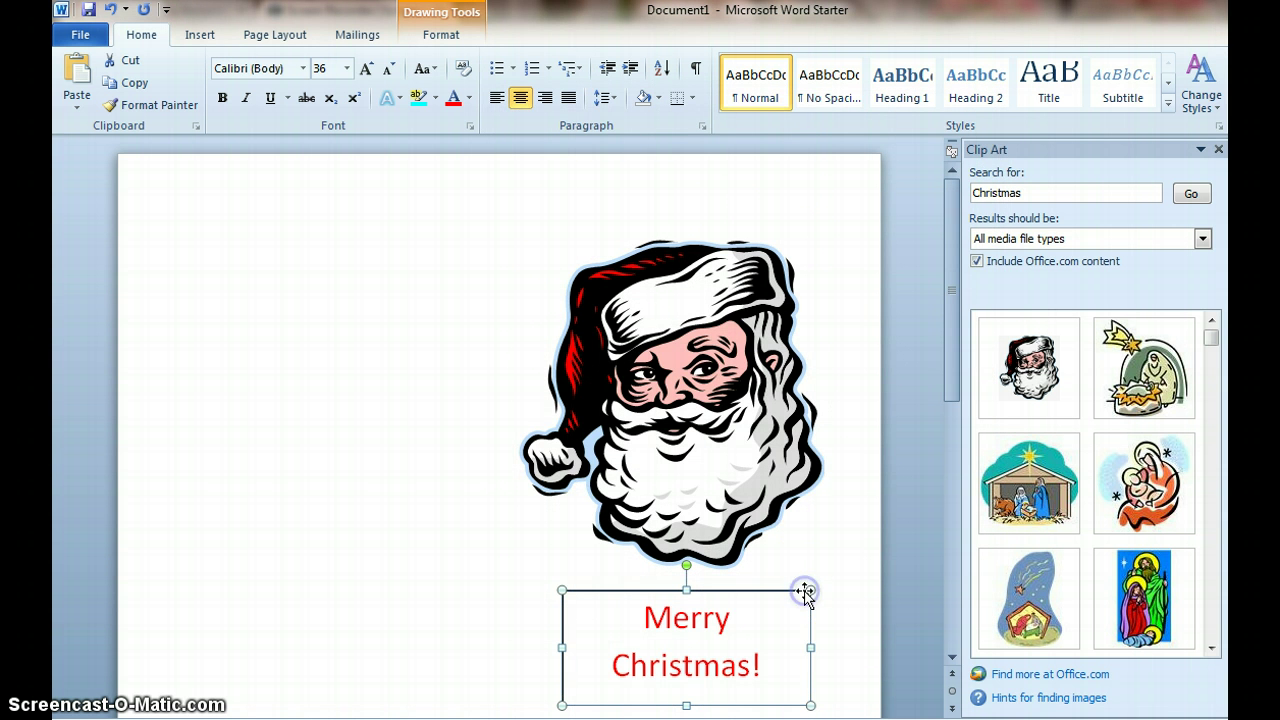
Set the text box line color to green in Format Shape.
{"action": "right_click", "coordinate": [805, 591]}
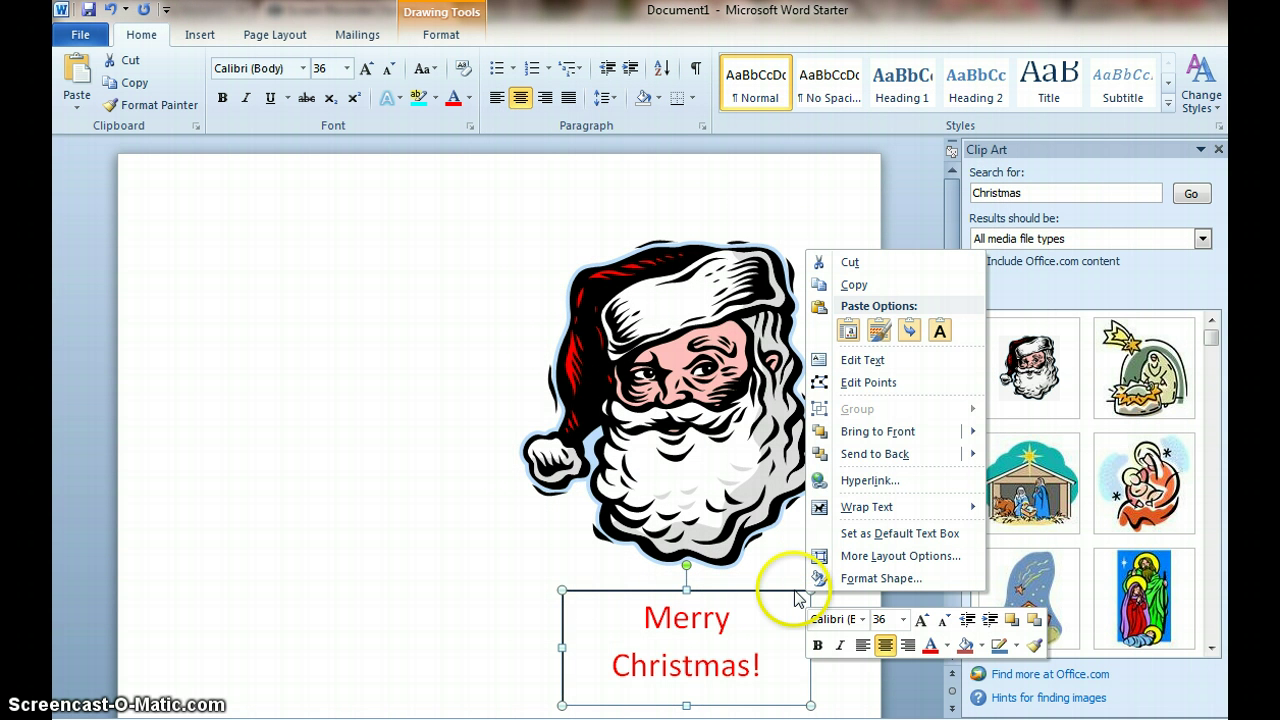
{"action": "right_click", "coordinate": [797, 595]}
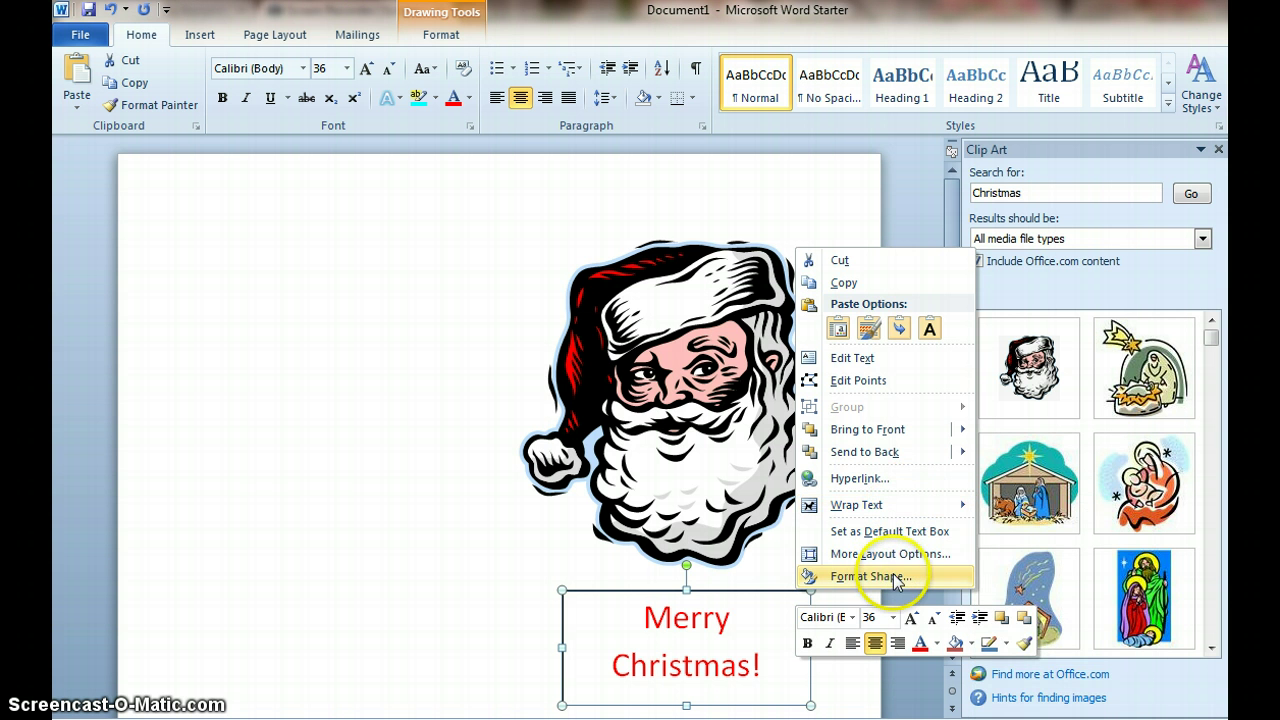
{"action": "left_click", "coordinate": [870, 577]}
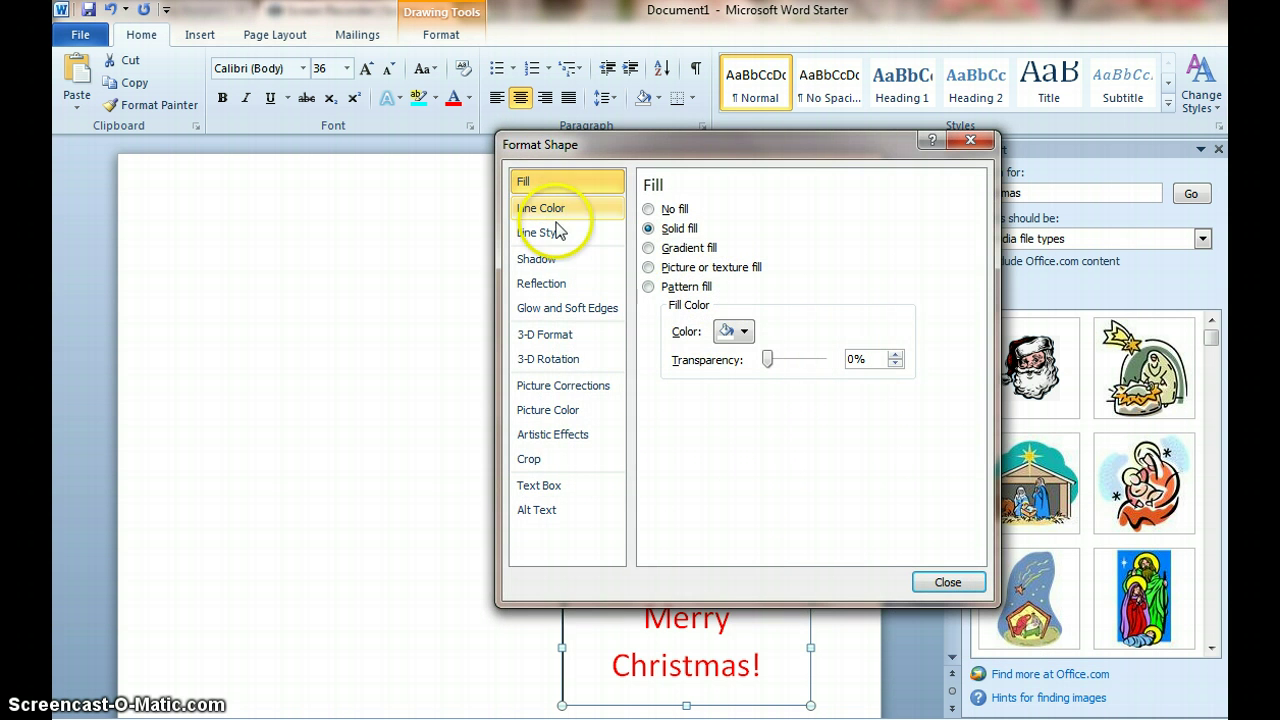
{"action": "left_click", "coordinate": [552, 215]}
{"action": "left_click", "coordinate": [725, 272]}
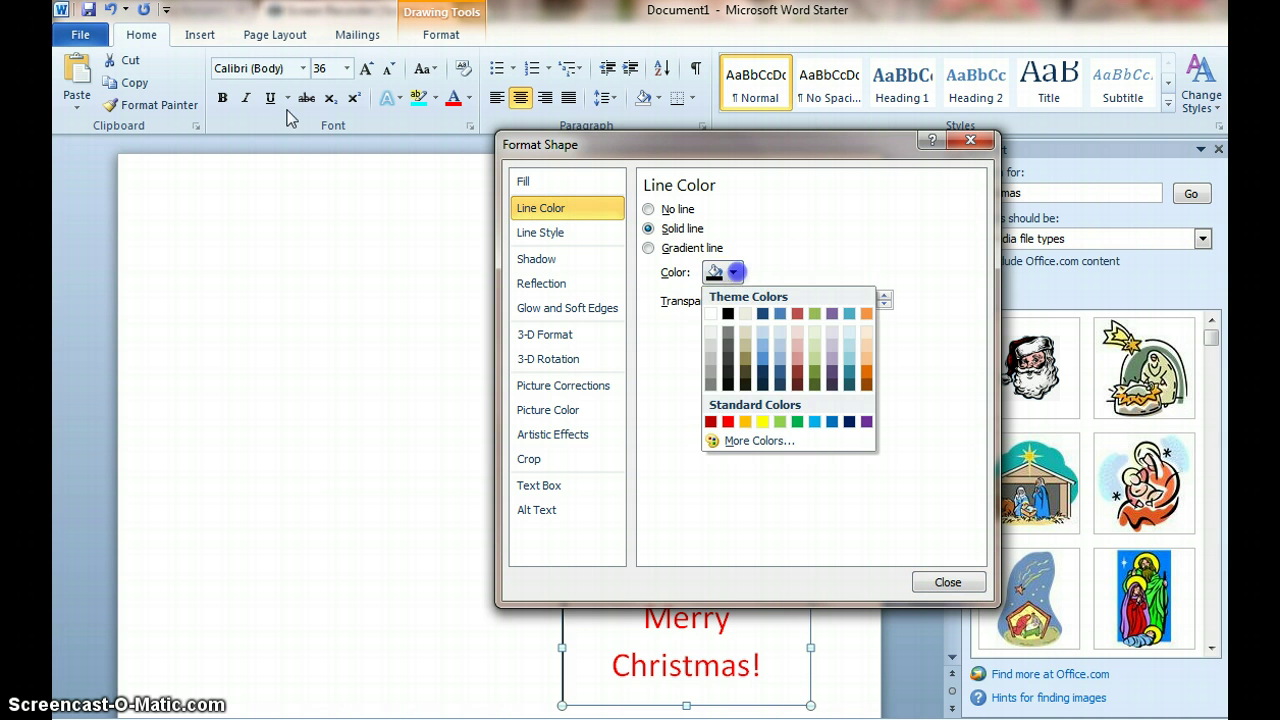
{"action": "left_click", "coordinate": [797, 422]}
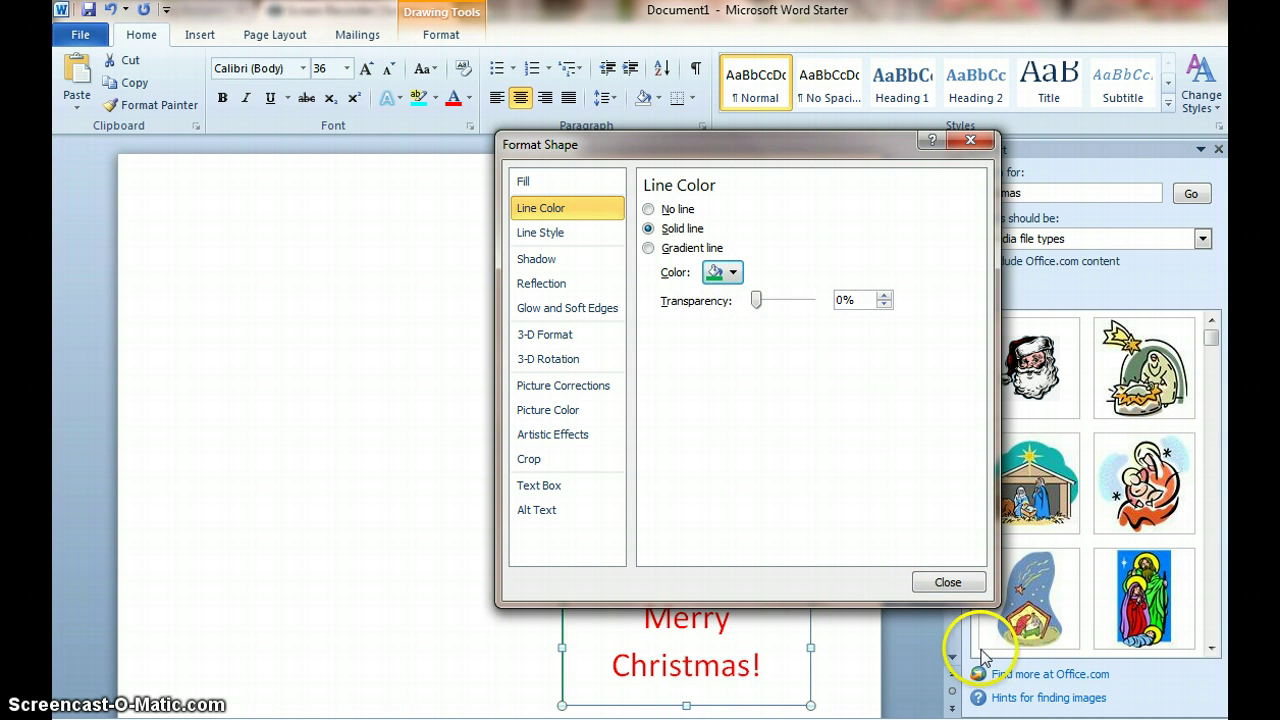
{"action": "left_click", "coordinate": [935, 582]}
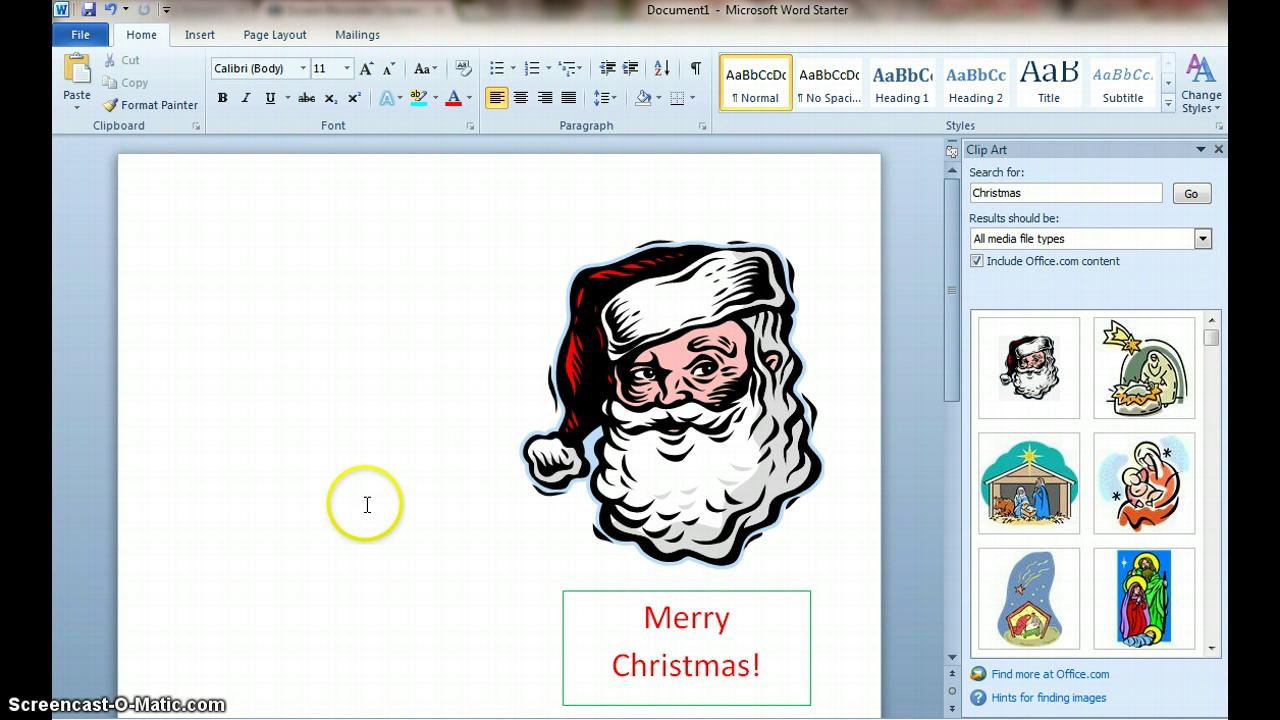
{"action": "scroll", "coordinate": [371, 509], "scroll_direction": "down", "scroll_amount": 1}
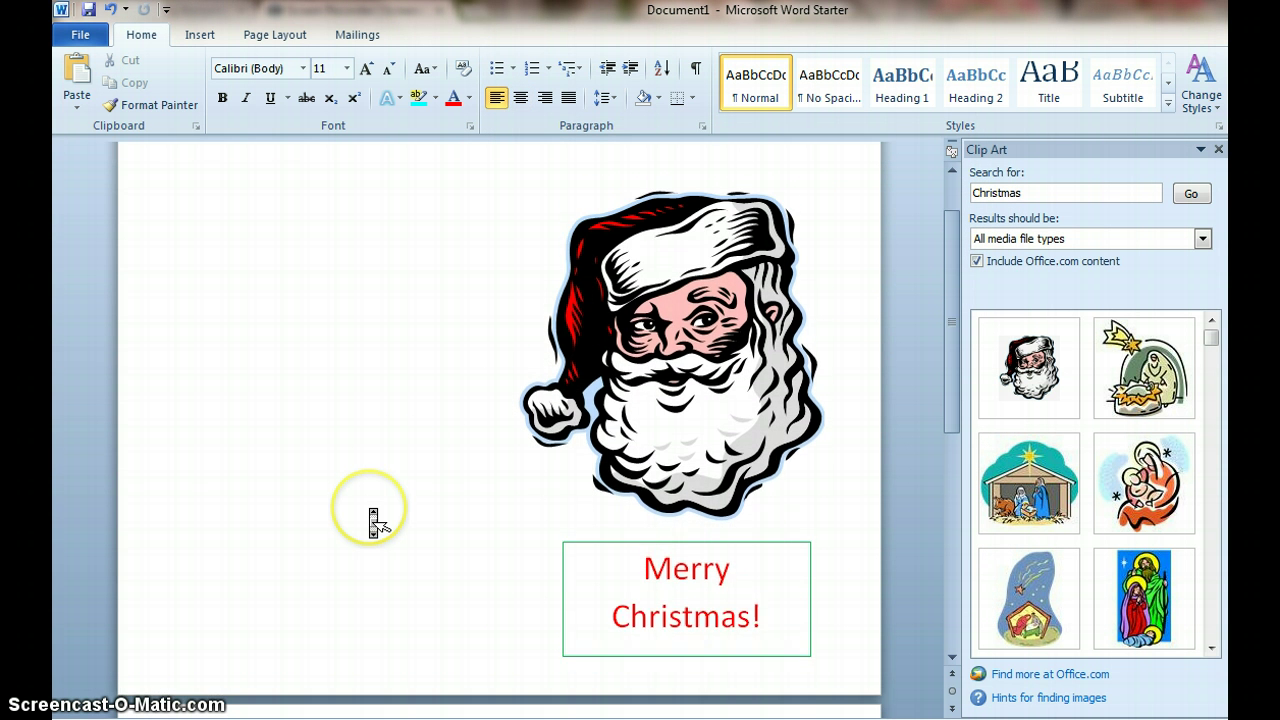
{"action": "scroll", "coordinate": [371, 509], "scroll_direction": "up", "scroll_amount": 1}
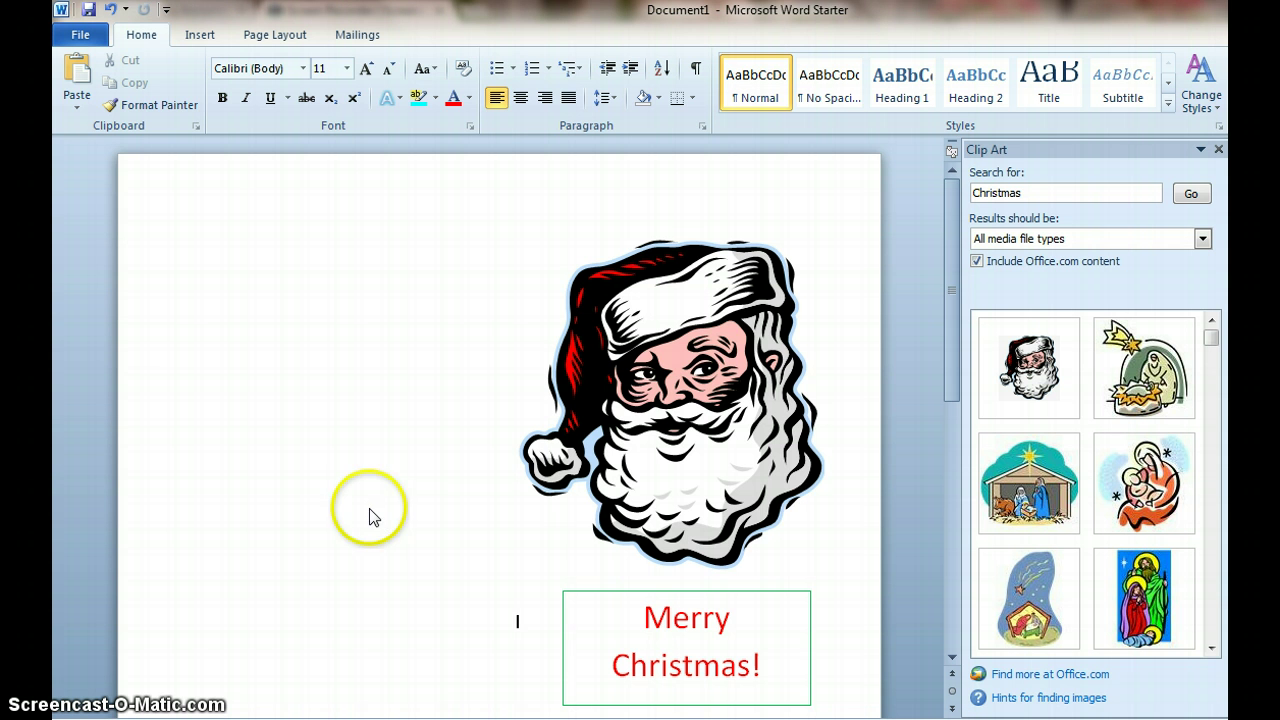